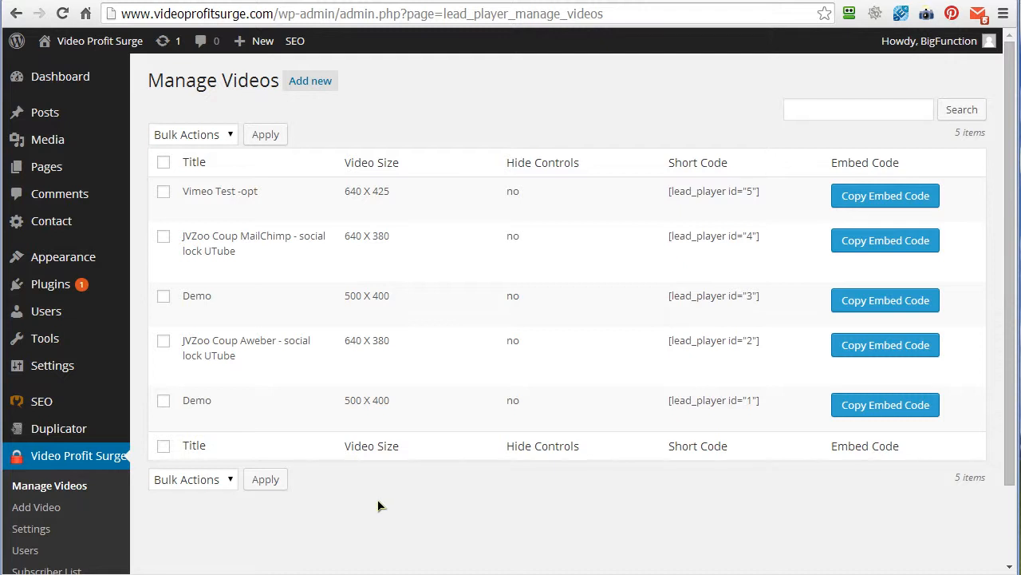
- Open the "Vimeo Test -opt" video for editing and change its title to "Vimeo Test -optin"
mouse_move(342, 417)
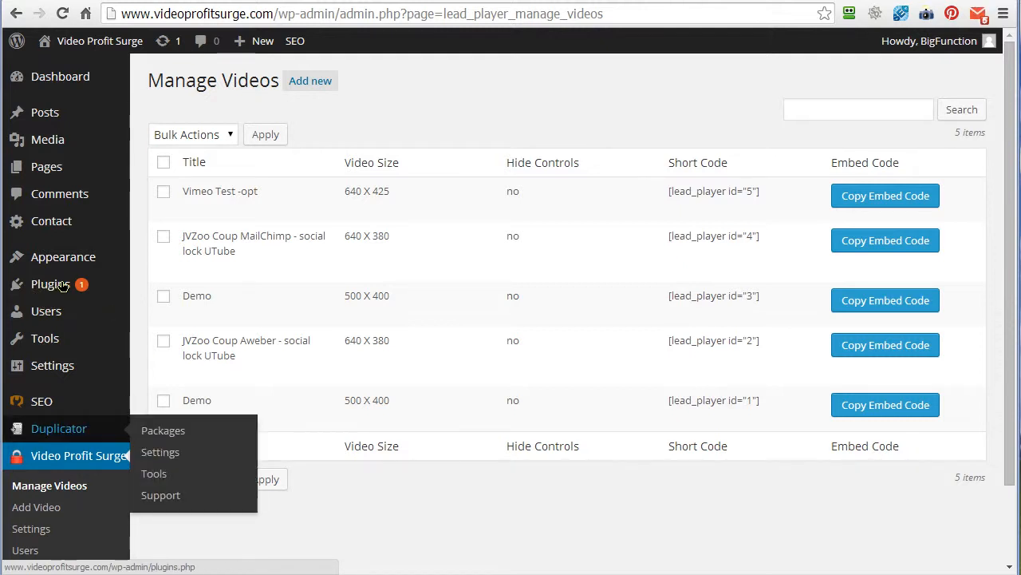
mouse_move(60, 286)
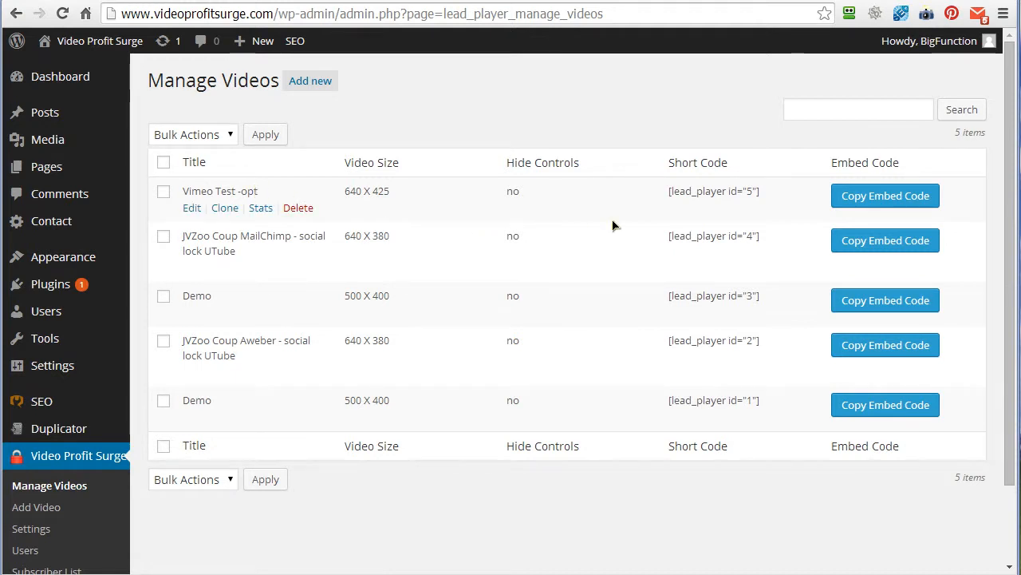
left_click_drag(763, 192, 667, 192)
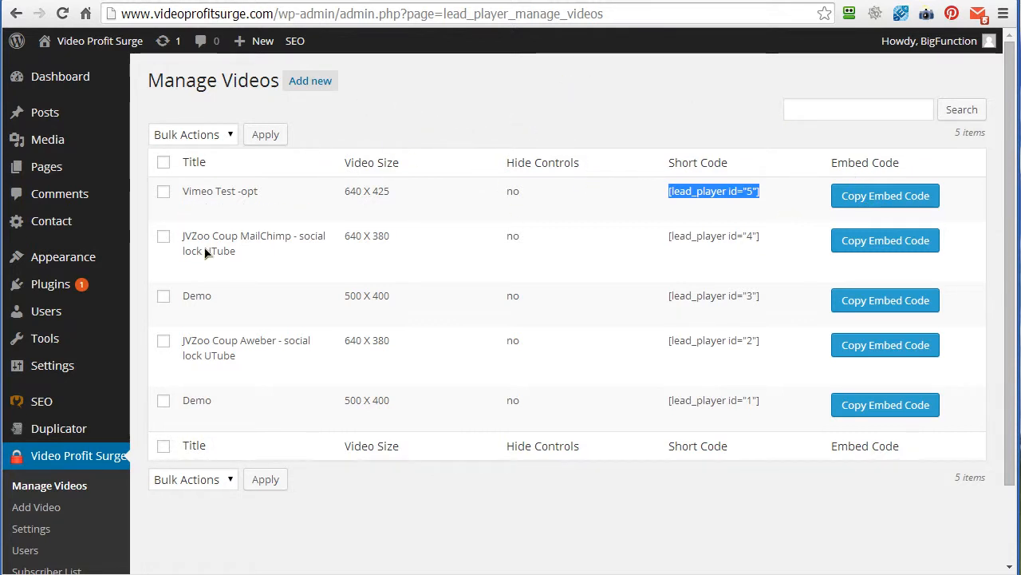
mouse_move(194, 209)
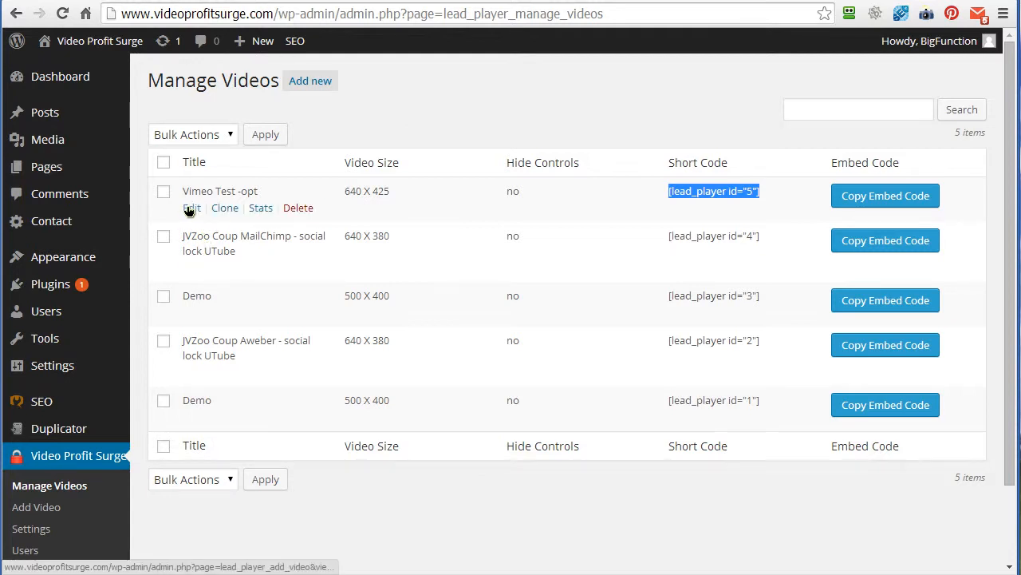
left_click(189, 209)
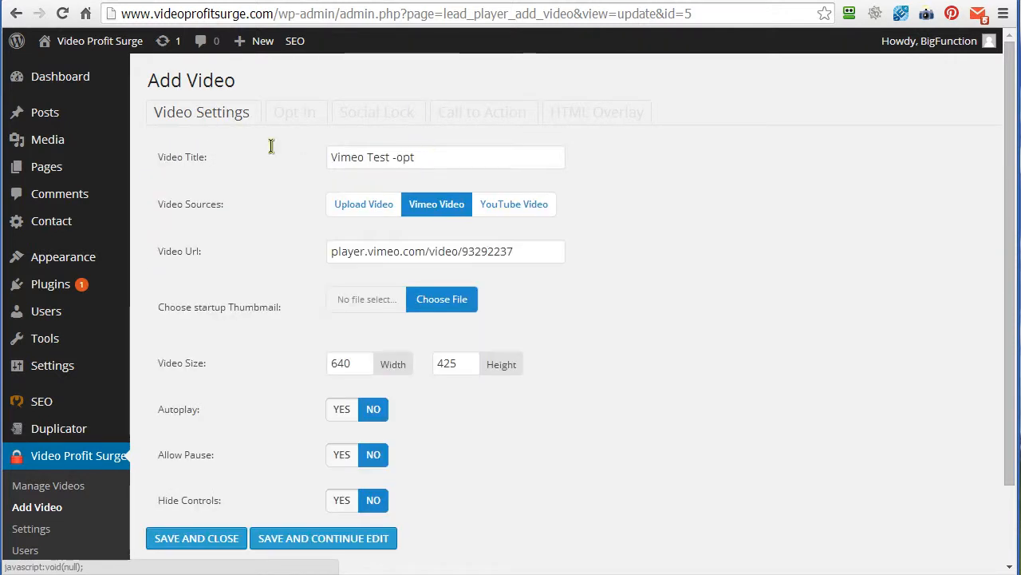
left_click(420, 158)
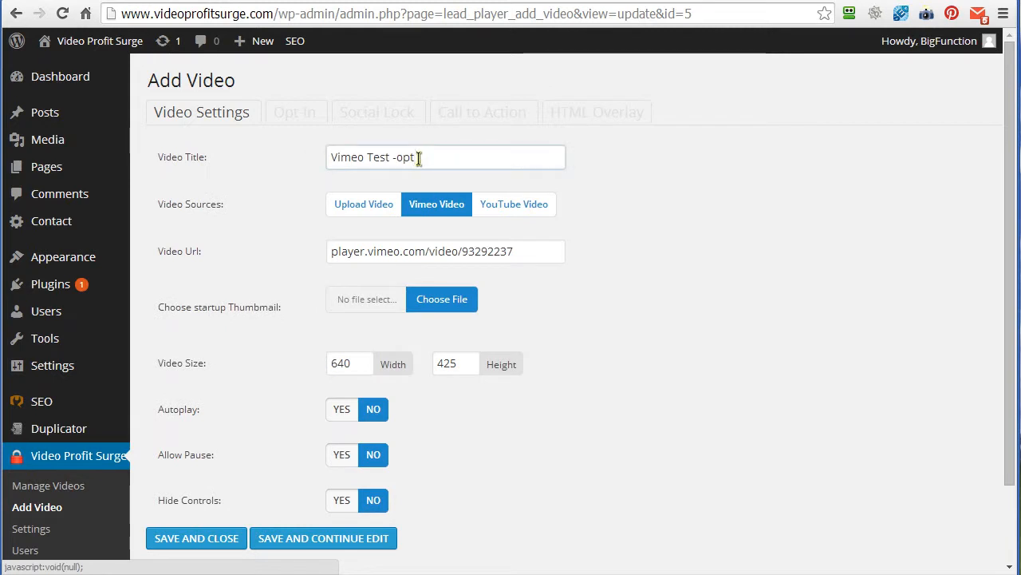
left_click(609, 212)
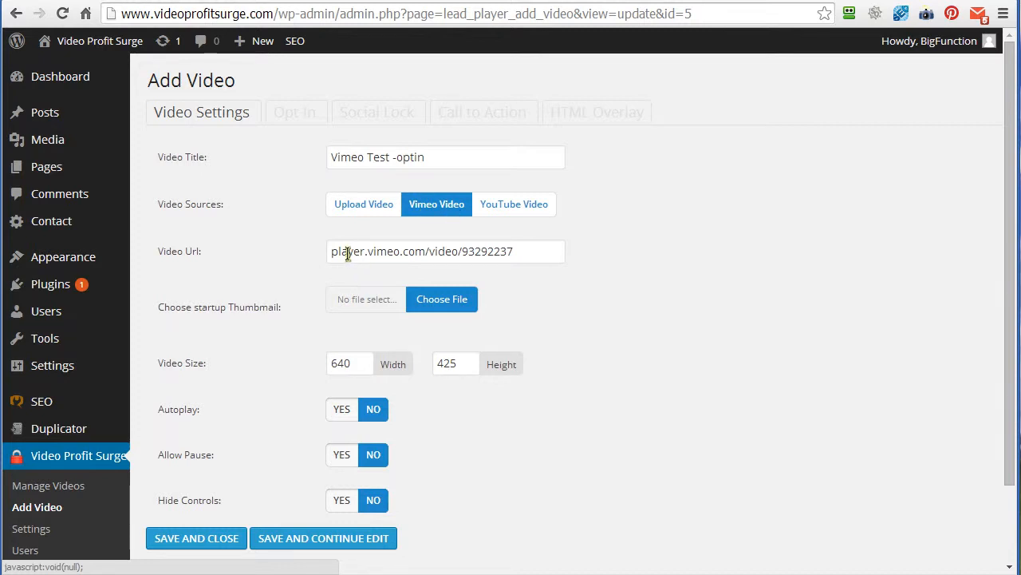
- Compare the Video Url entry with the player address in the embed code of Vimeo's share window
left_click_drag(330, 252, 528, 253)
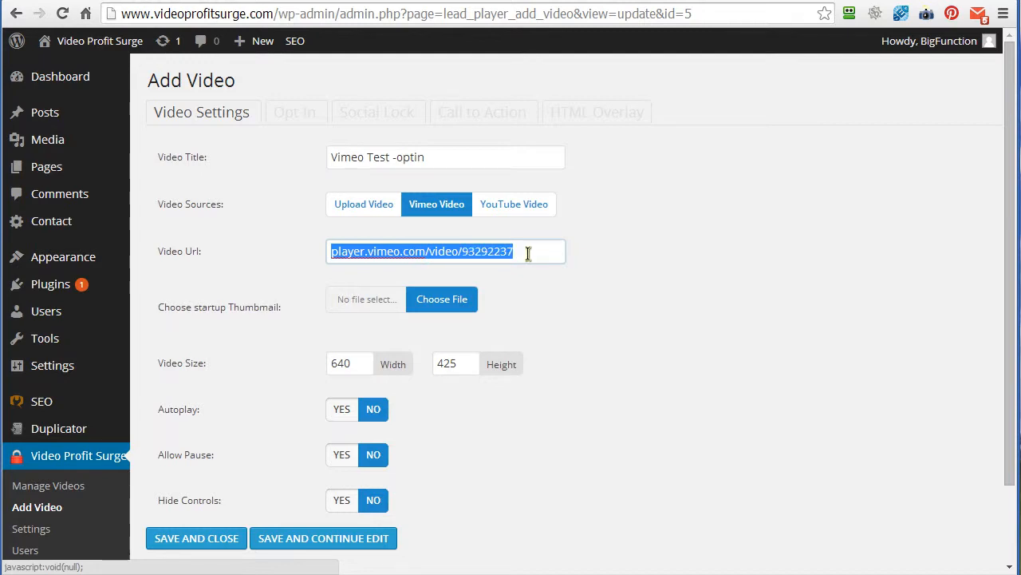
left_click(683, 0)
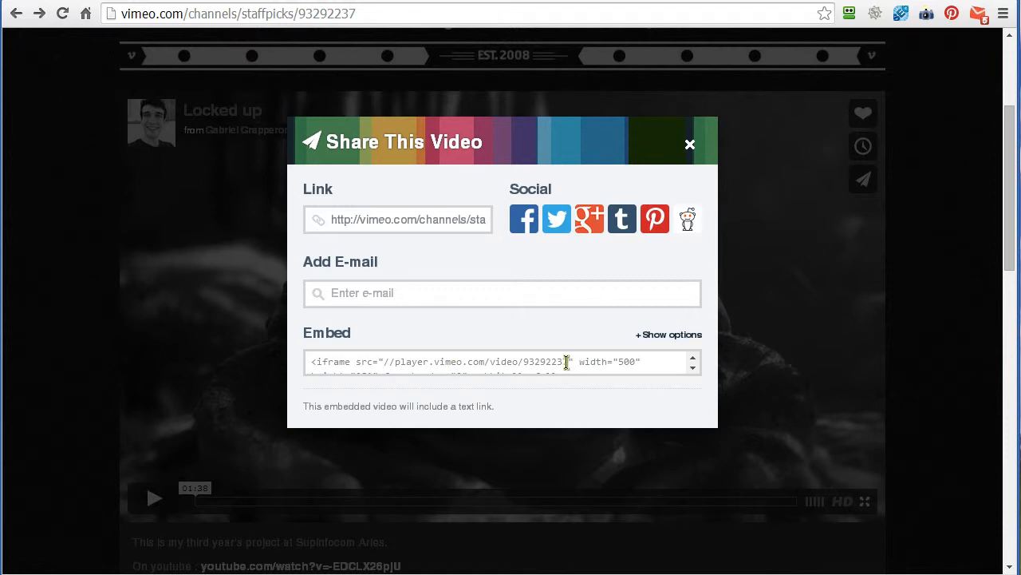
left_click(89, 1)
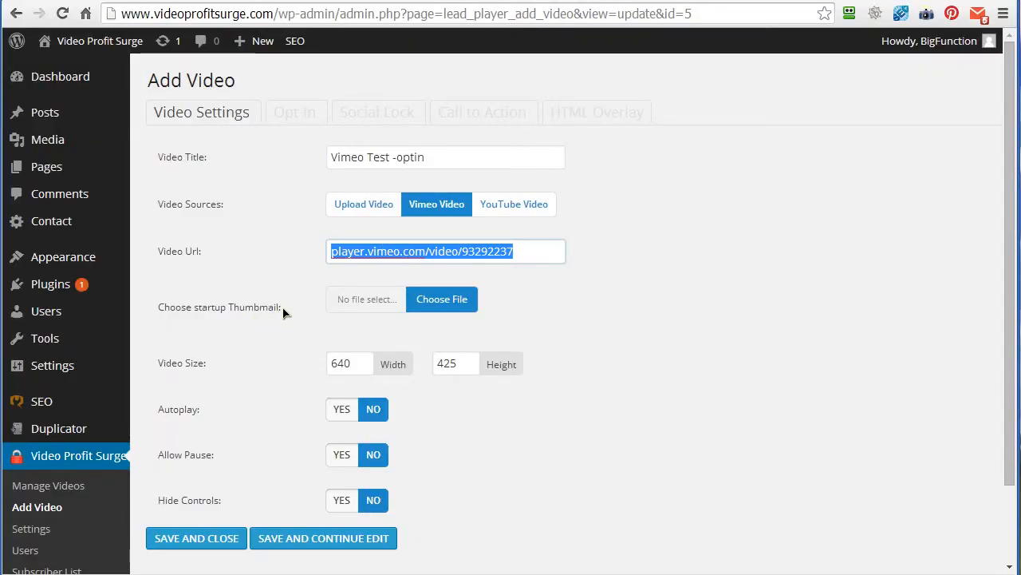
- Check the startup thumbnail and video size settings, and save the video while keeping it open for editing
left_click_drag(283, 311, 159, 308)
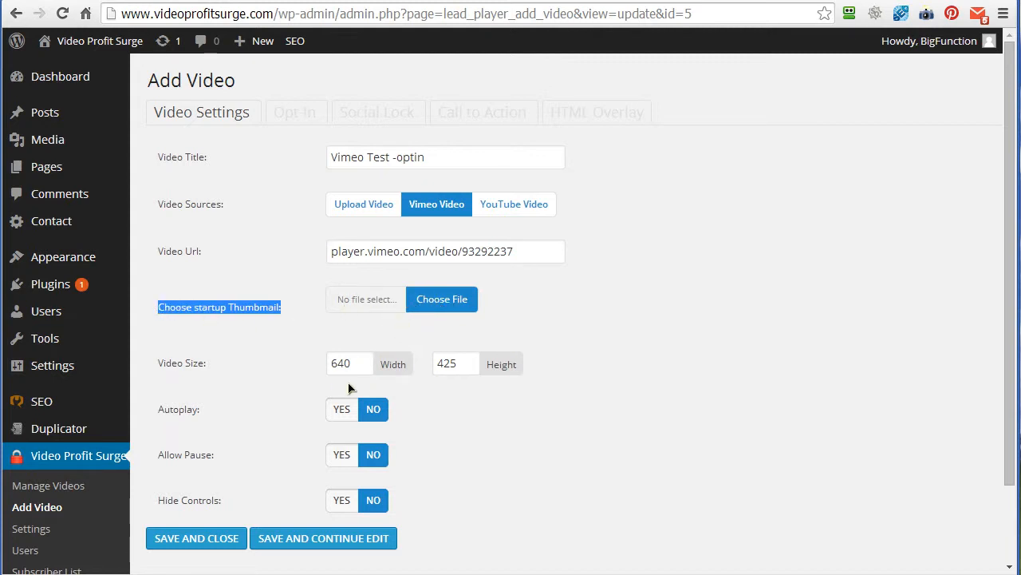
left_click_drag(352, 364, 328, 364)
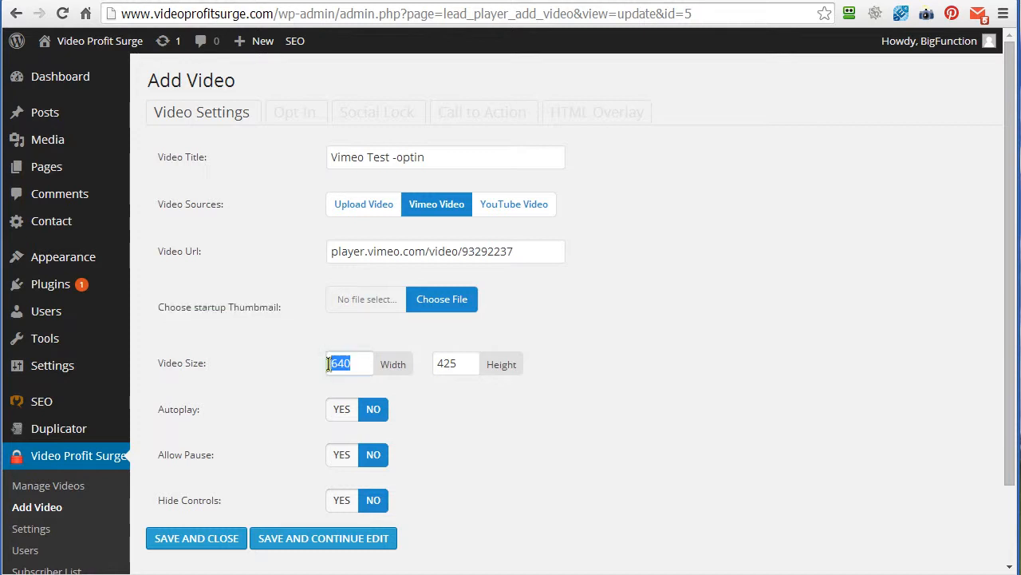
left_click_drag(459, 363, 435, 363)
left_click(612, 353)
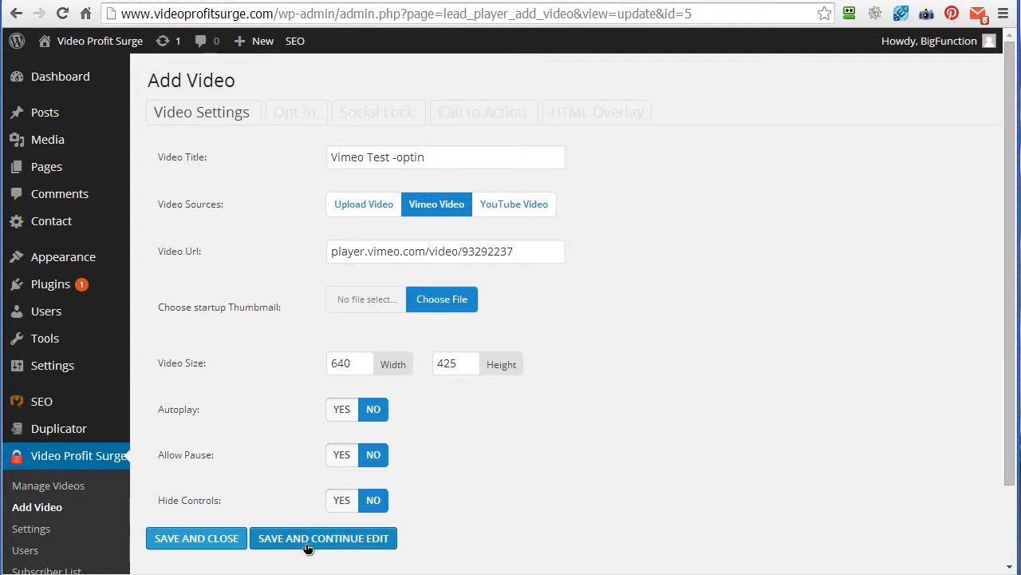
left_click(332, 537)
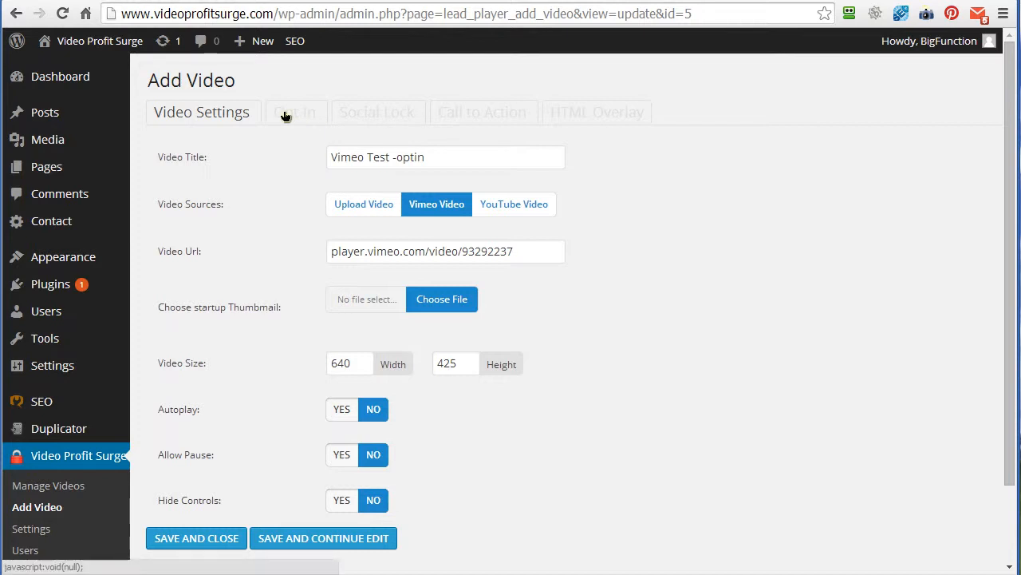
- Look through the video's Opt-In, Social Lock, Call to Action and HTML Overlay settings and the available autoresponder options
left_click(300, 113)
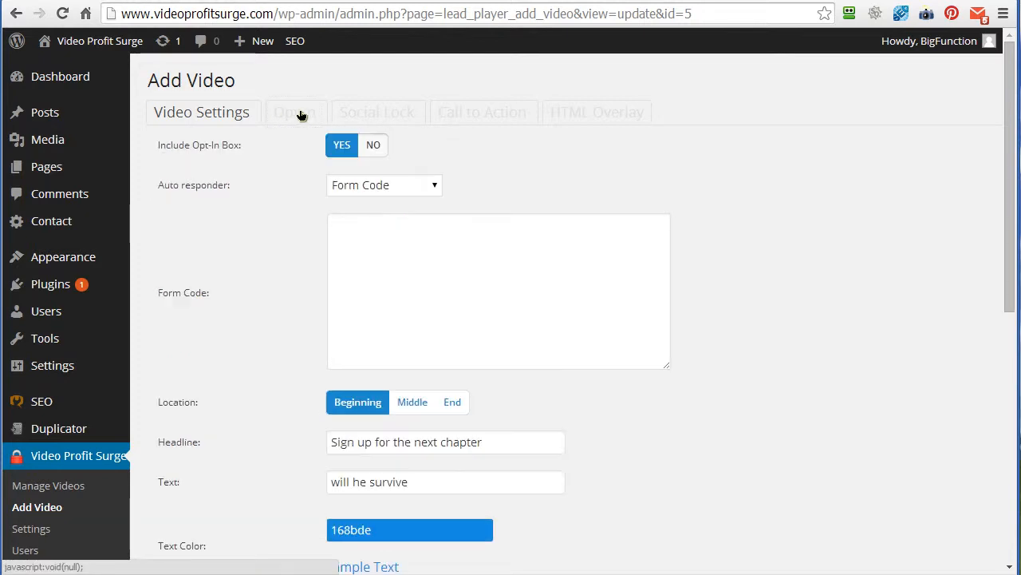
left_click(485, 114)
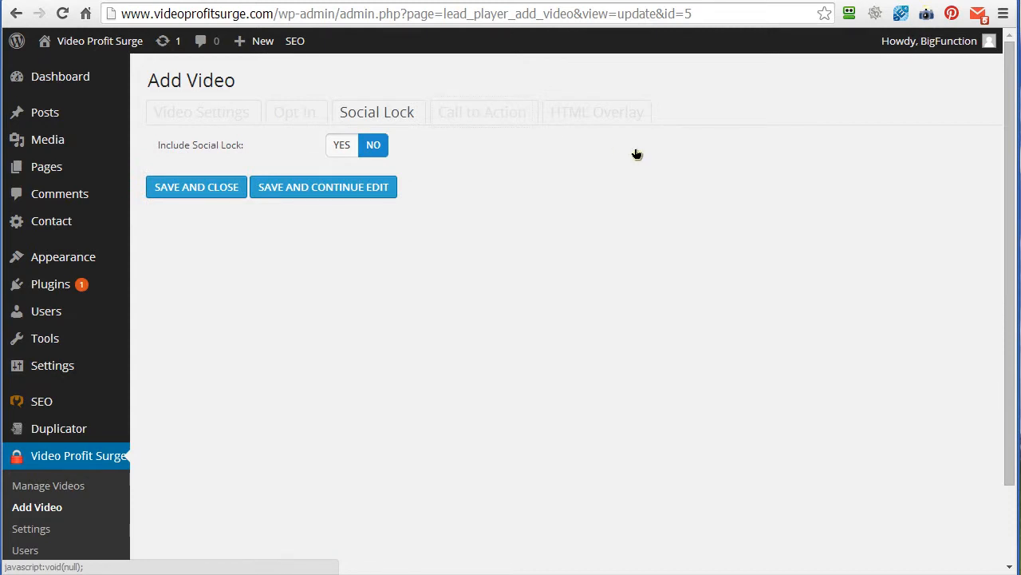
left_click(595, 118)
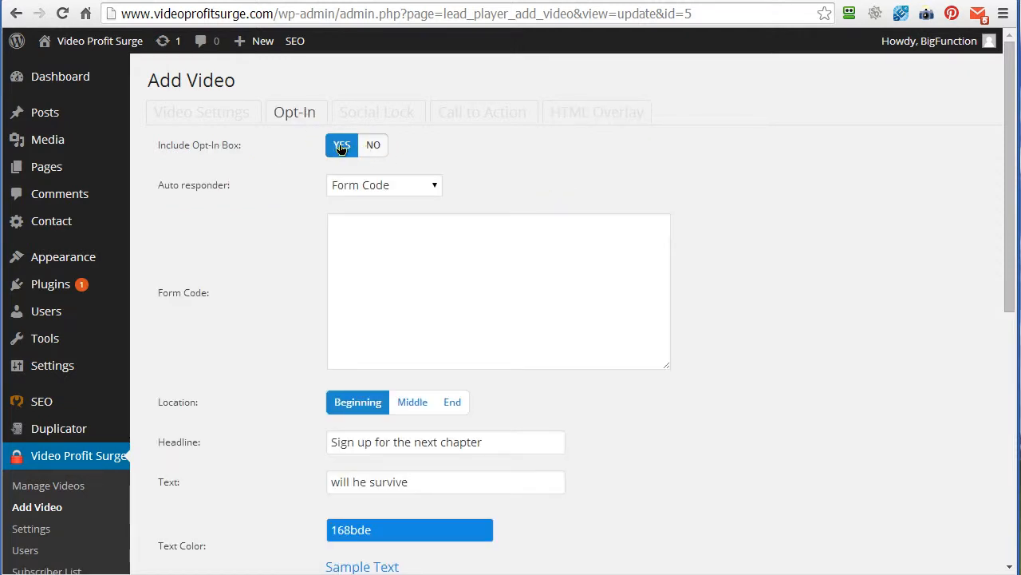
left_click(434, 188)
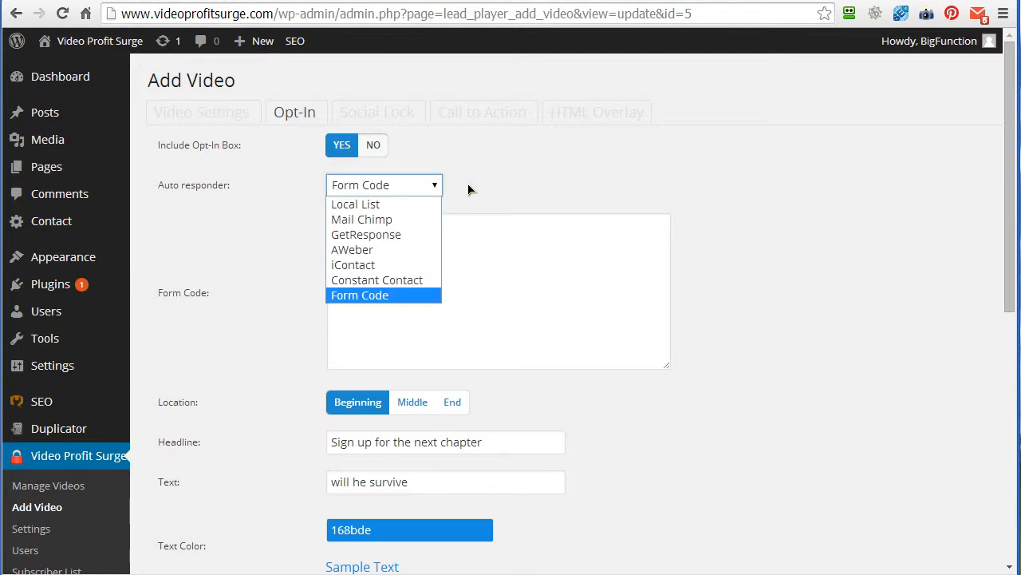
left_click(467, 190)
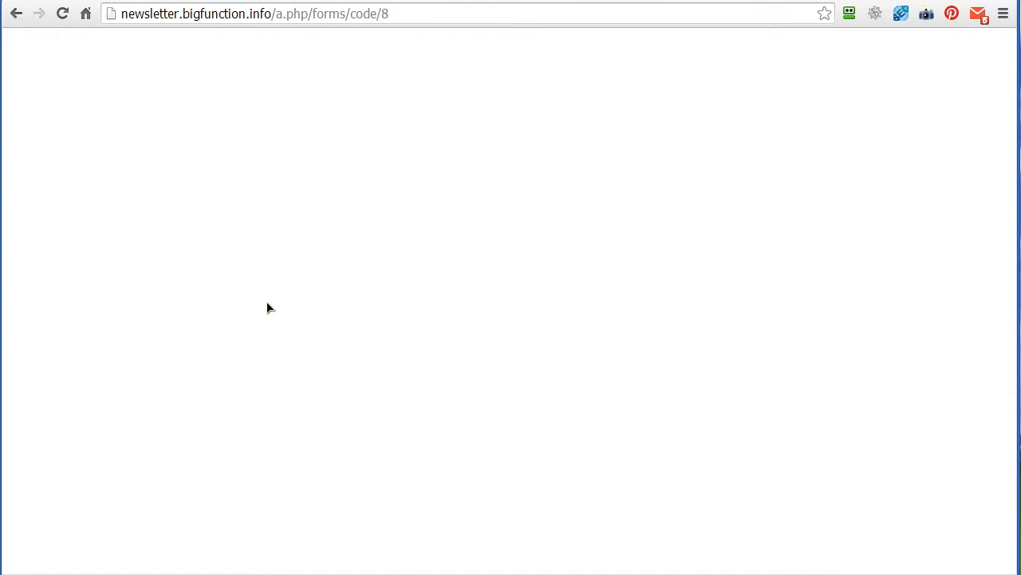
- Copy the complete VPS - Demo subscription form code from arpReach and paste it into the video's opt-in Form Code field
left_click(239, 315)
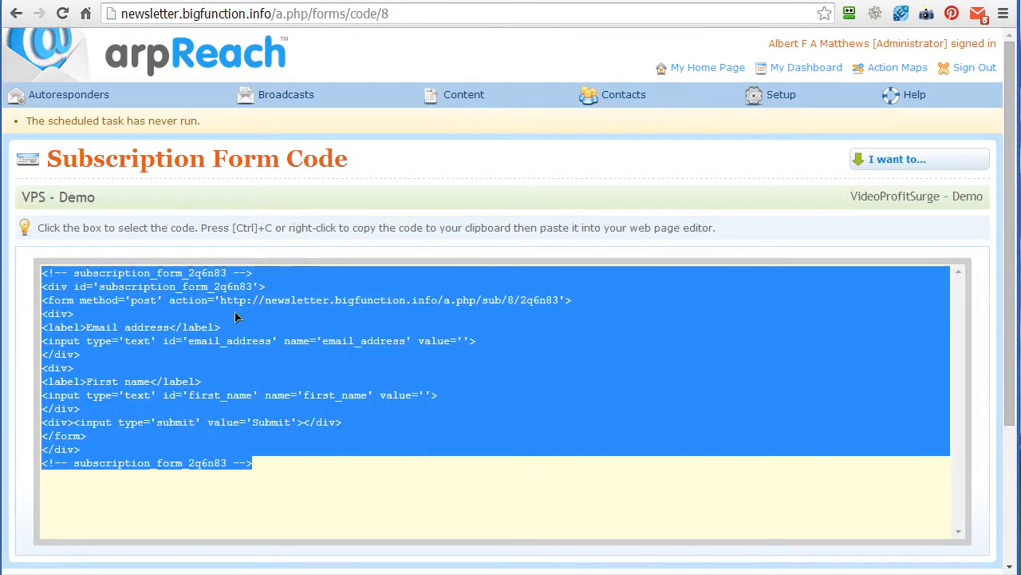
right_click(236, 318)
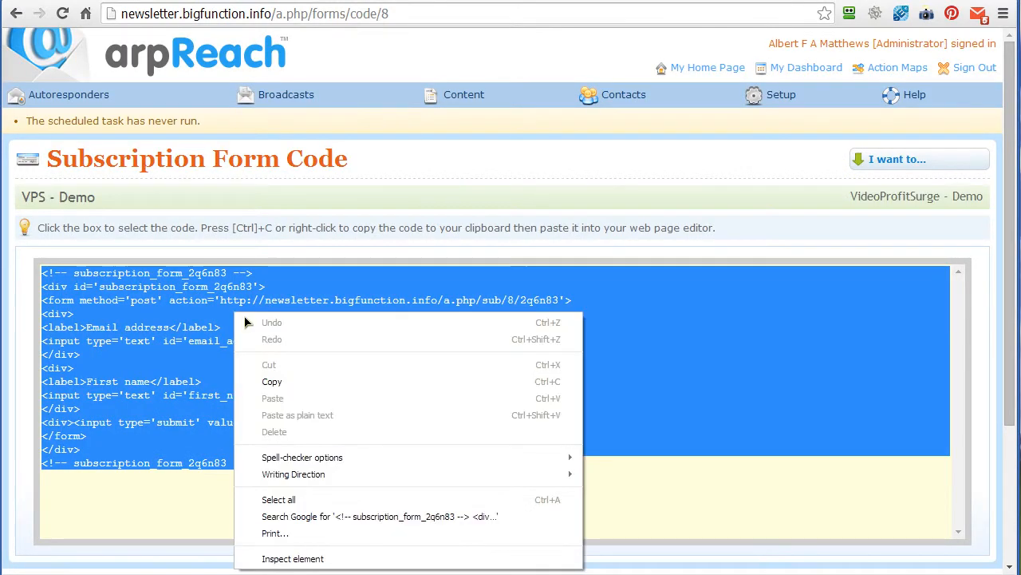
left_click(292, 380)
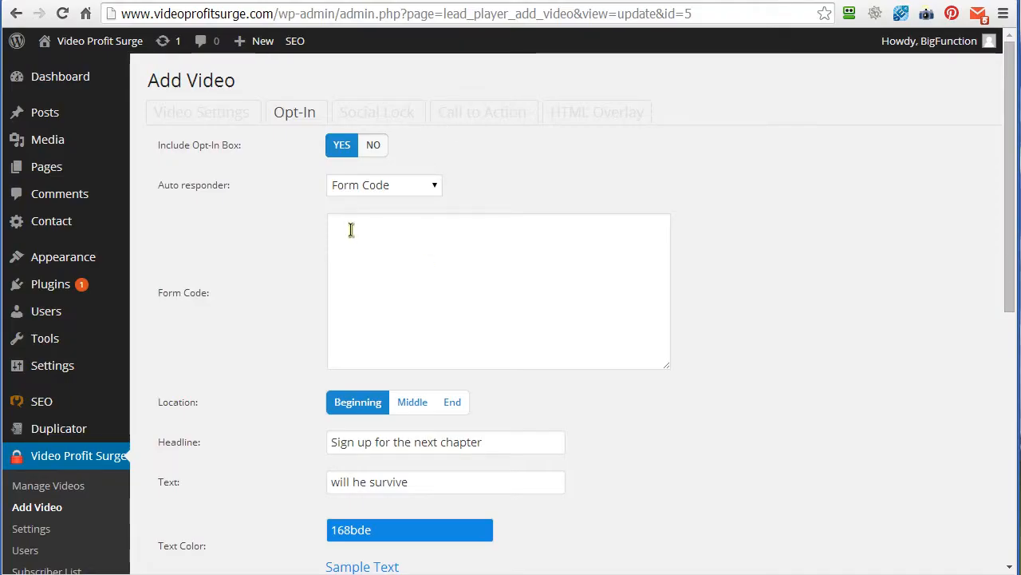
left_click(351, 230)
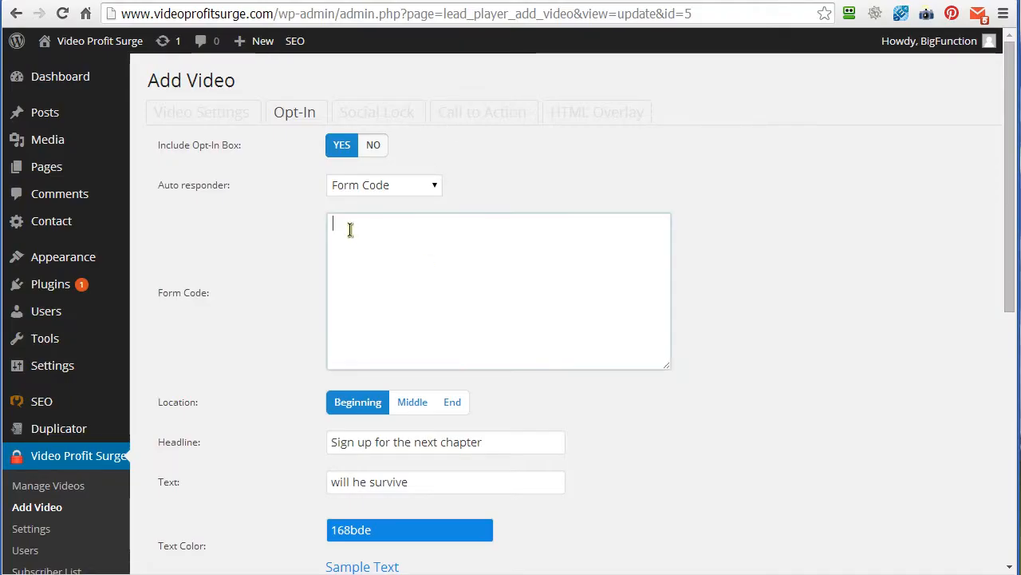
right_click(350, 233)
left_click(351, 316)
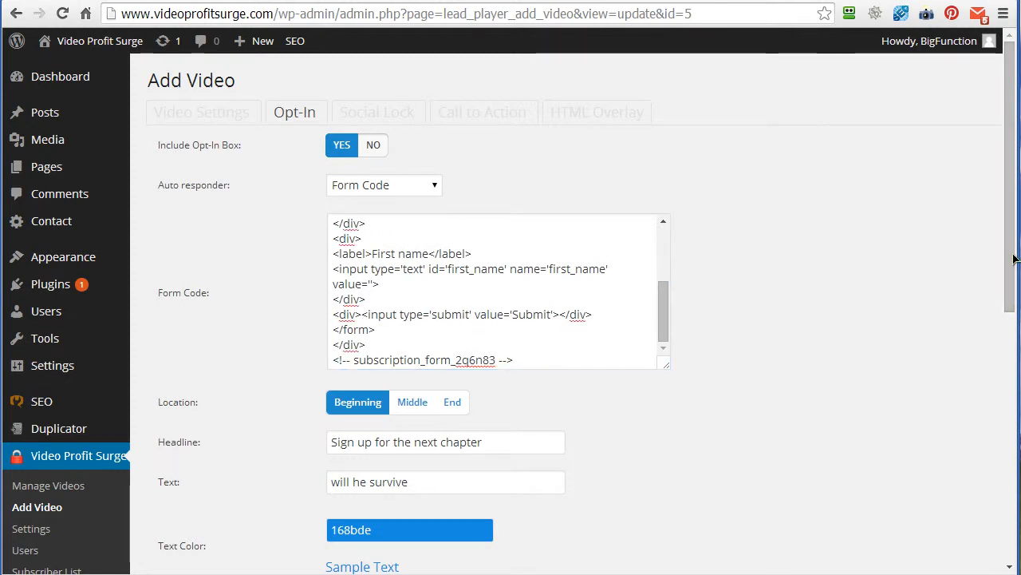
- Set the location of the opt-in box to End
scroll(1003, 339, "down", 3)
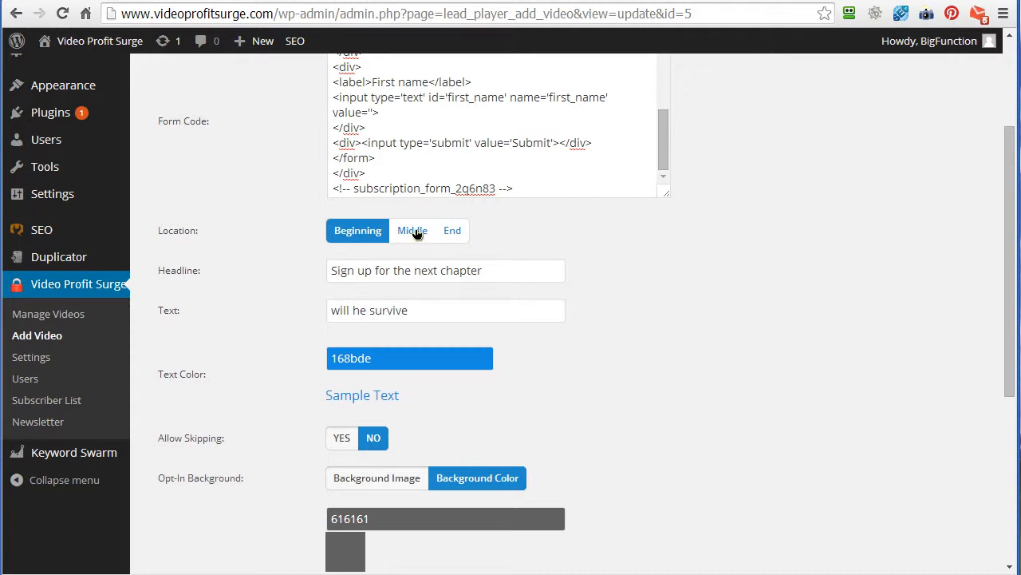
left_click(414, 231)
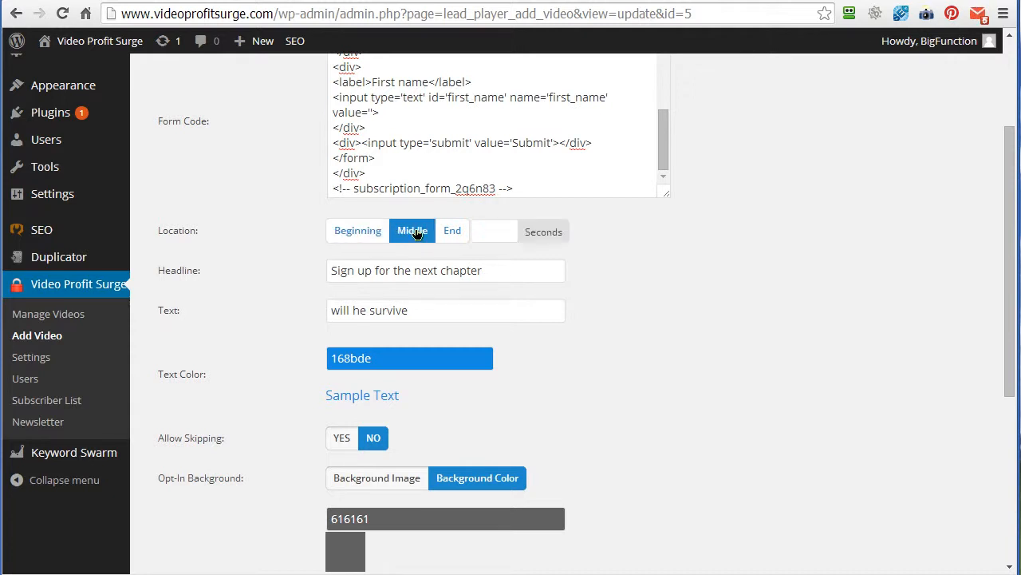
left_click(485, 232)
left_click(358, 232)
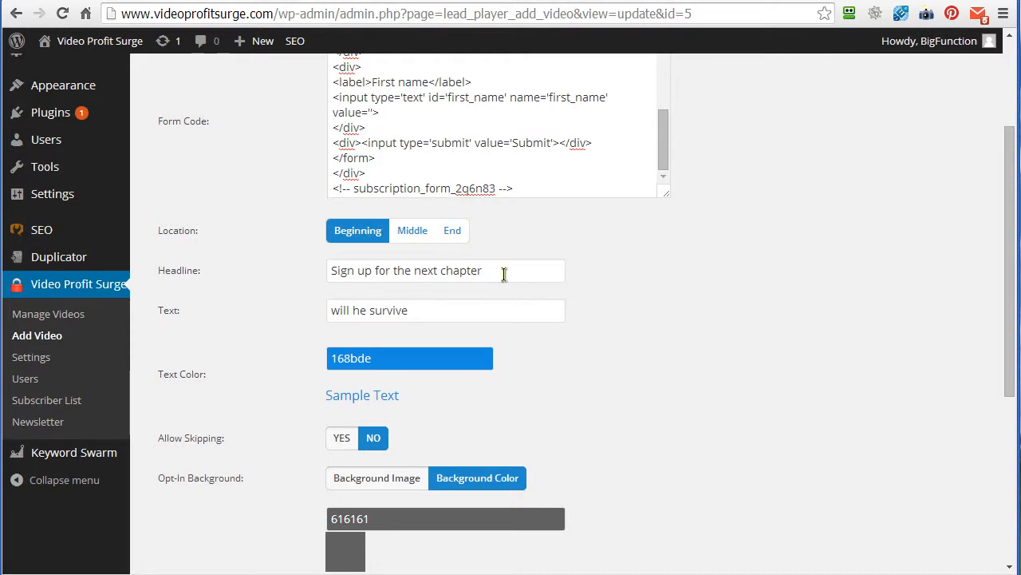
left_click(452, 230)
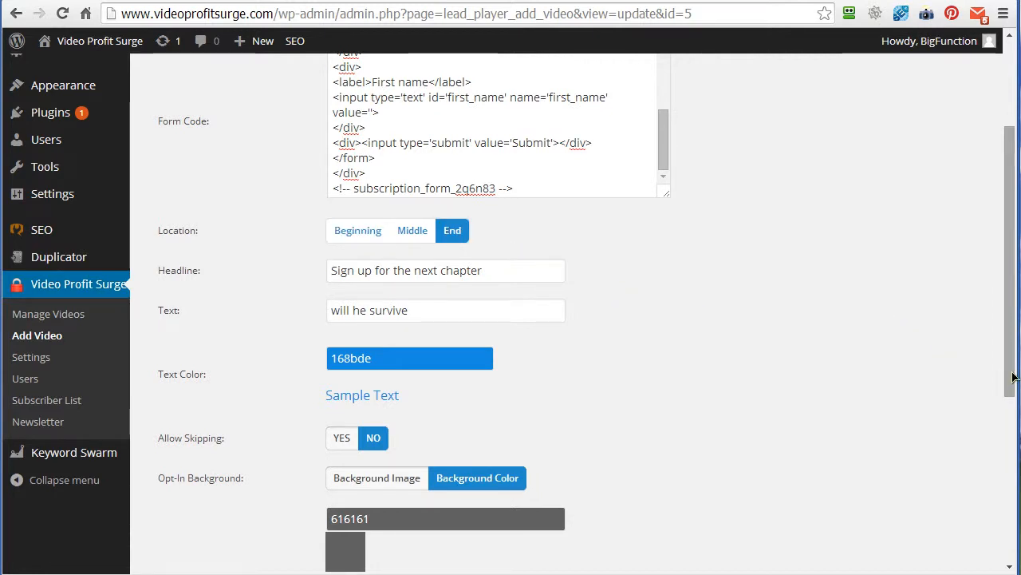
- Review the opt-in box's headline, text and text color settings, including the sample text
left_click_drag(1014, 376, 1014, 259)
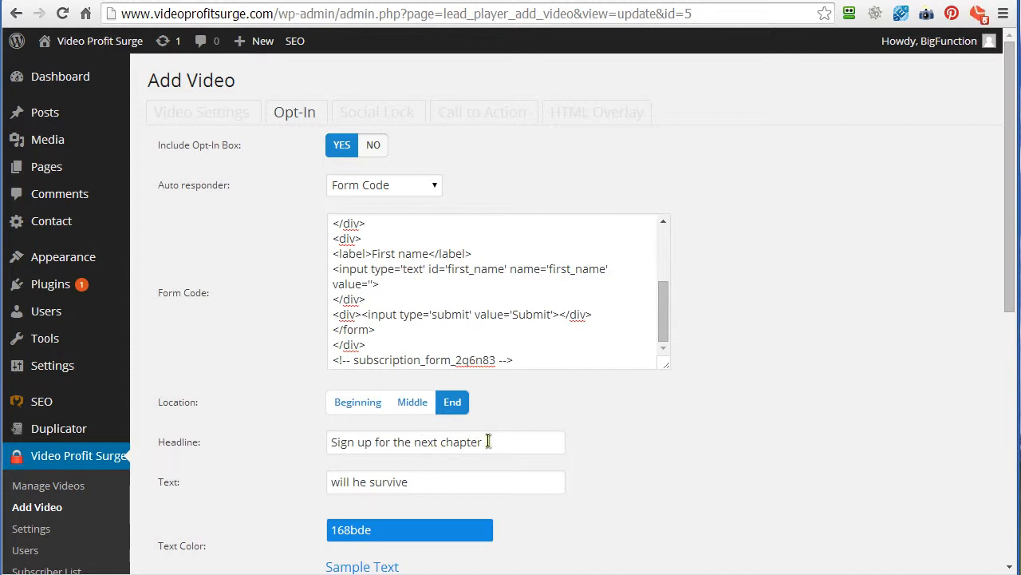
left_click(332, 443)
key("ctrl+a")
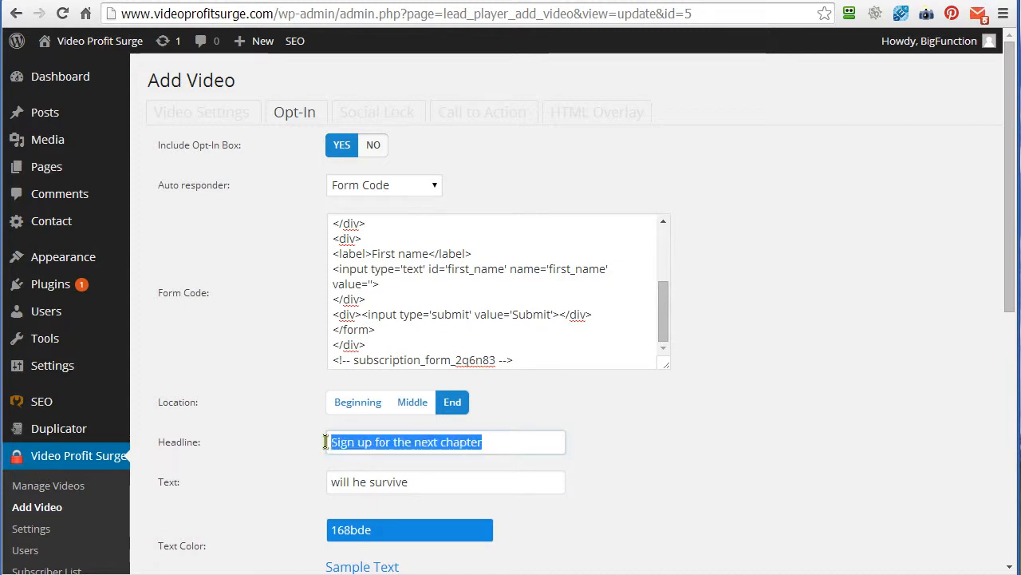
left_click(328, 482)
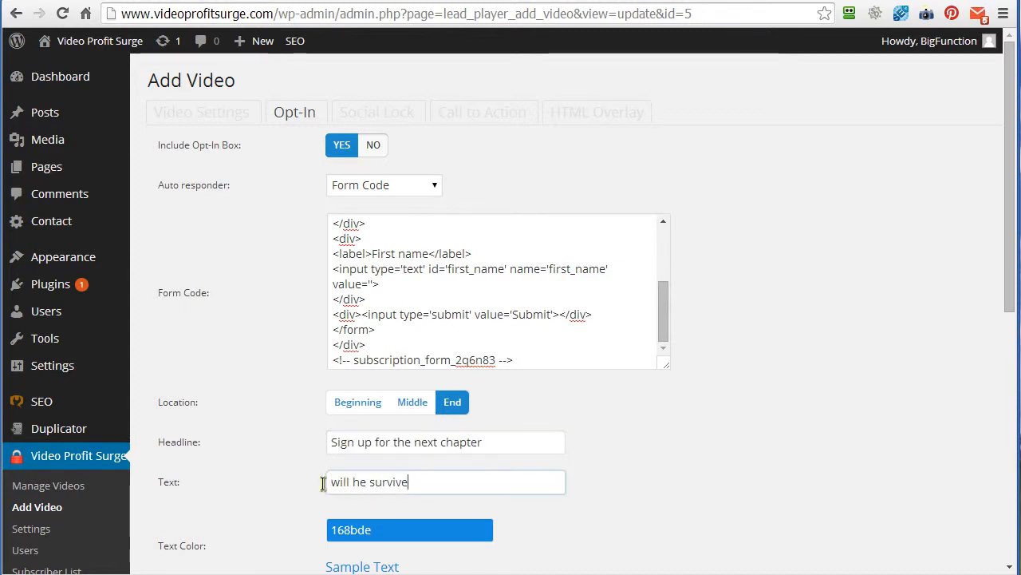
key("ctrl+a")
left_click(804, 410)
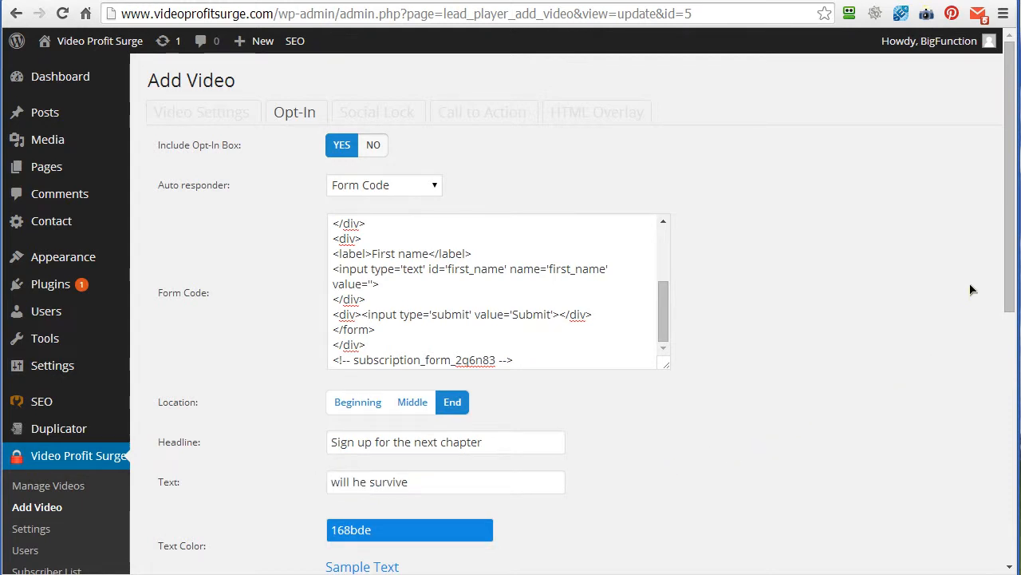
left_click_drag(1014, 248, 1014, 410)
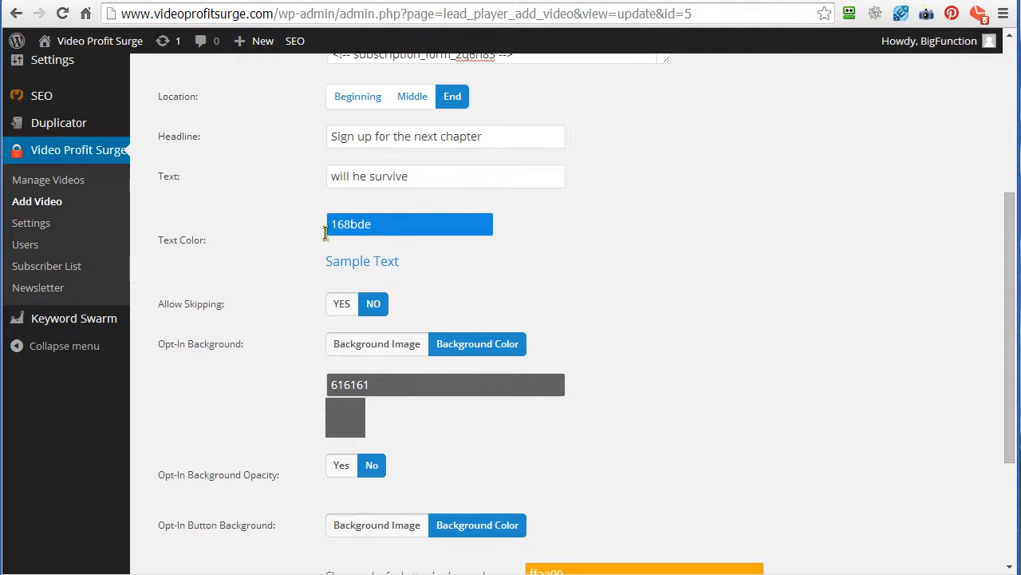
left_click_drag(400, 263, 332, 257)
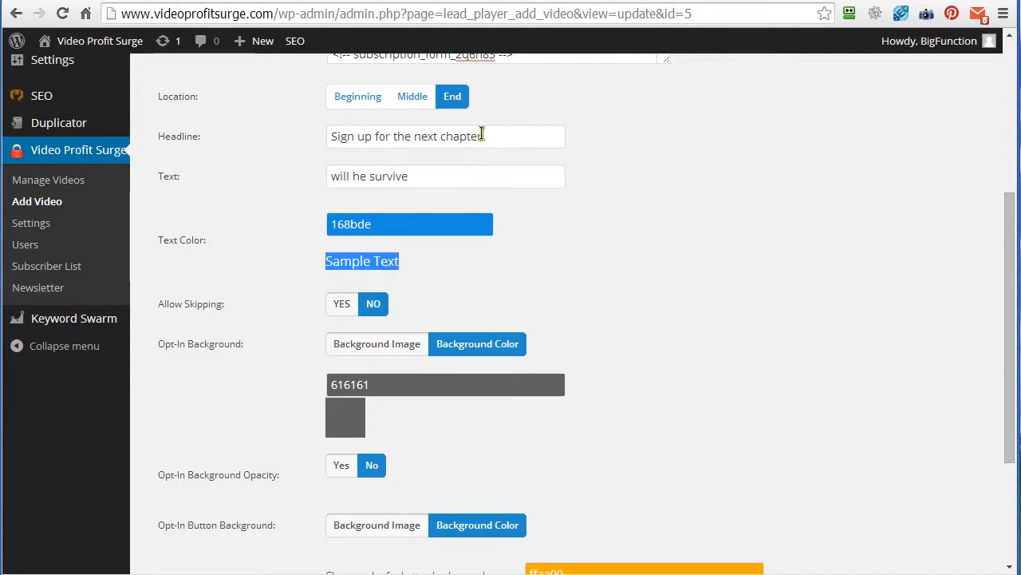
left_click_drag(482, 136, 319, 133)
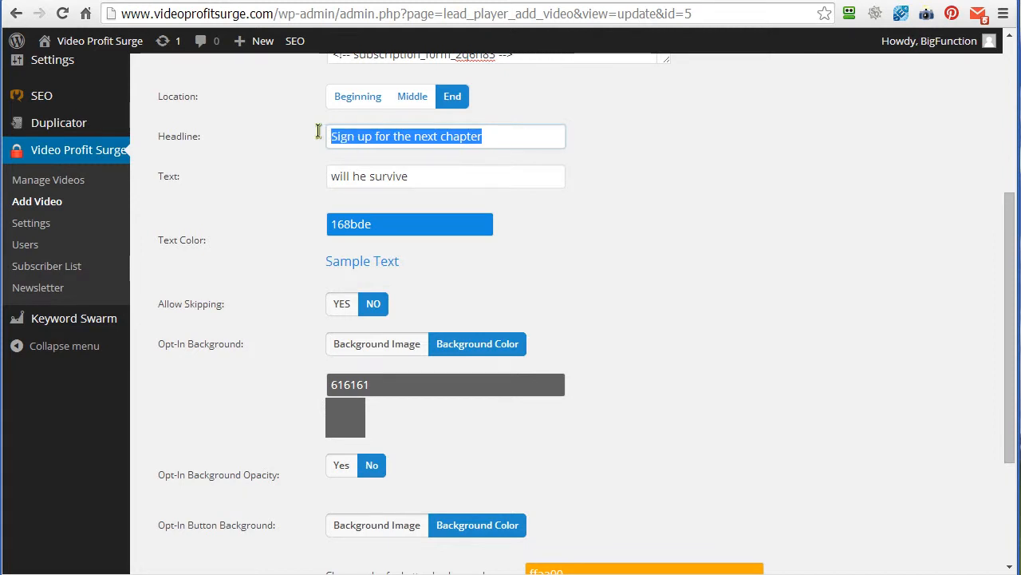
- Set the opt-in box's text color to black (000000) and allow viewers to skip the opt-in
left_click_drag(409, 178, 320, 175)
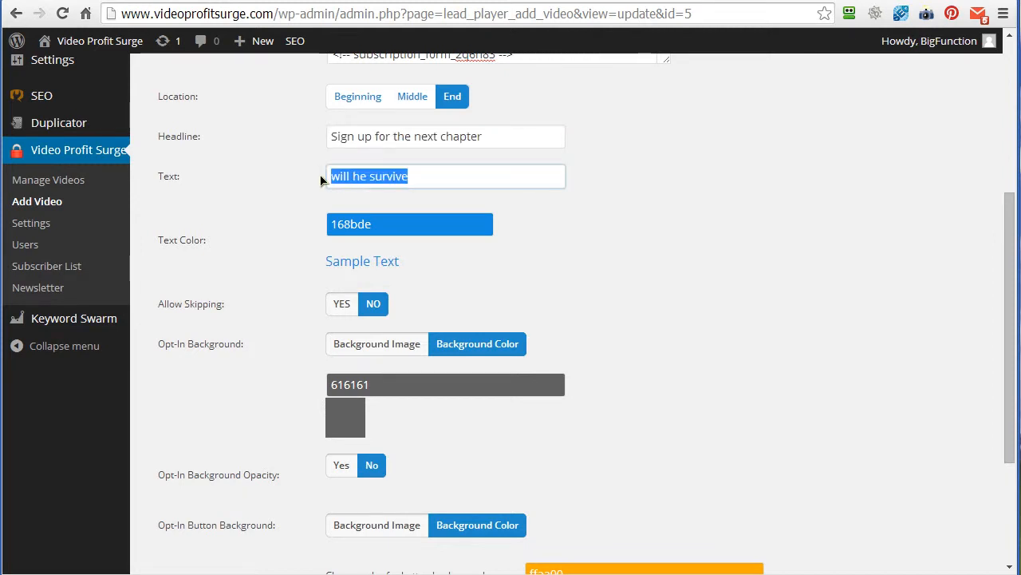
left_click(375, 226)
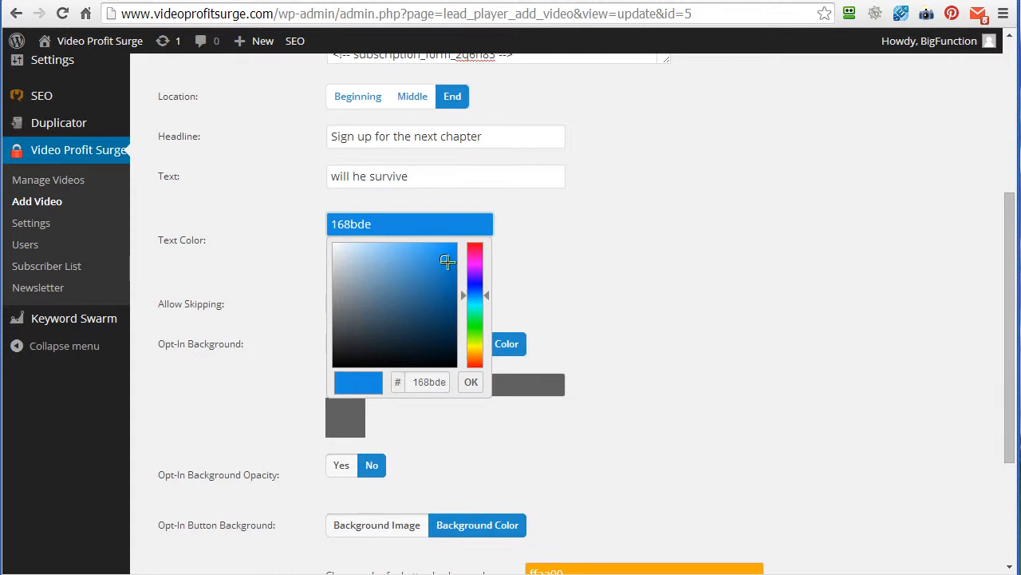
mouse_move(411, 277)
left_mouse_down()
mouse_move(358, 333)
mouse_move(413, 303)
mouse_move(412, 271)
mouse_move(362, 292)
mouse_move(363, 327)
mouse_move(335, 365)
left_mouse_up()
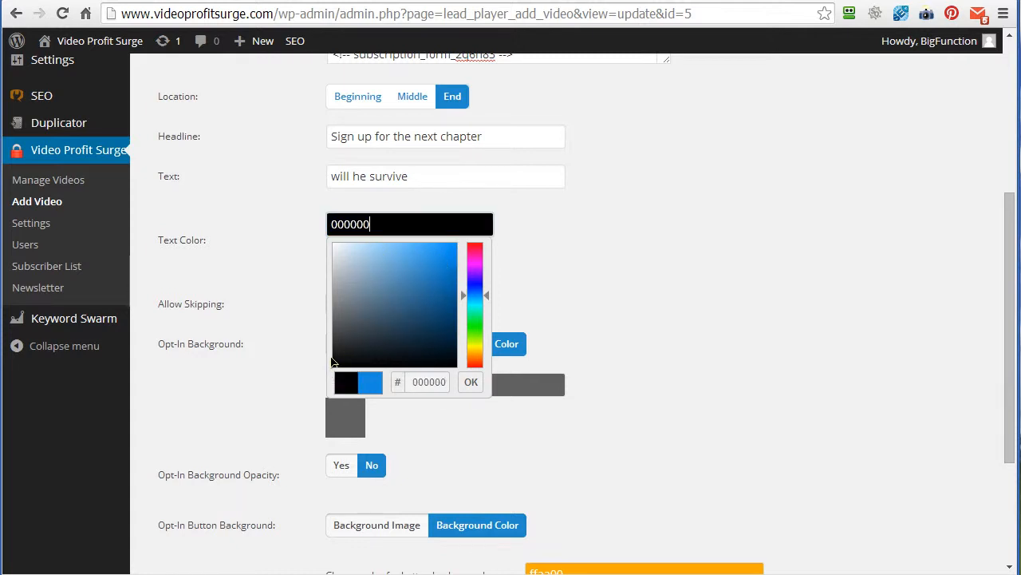
left_click(532, 286)
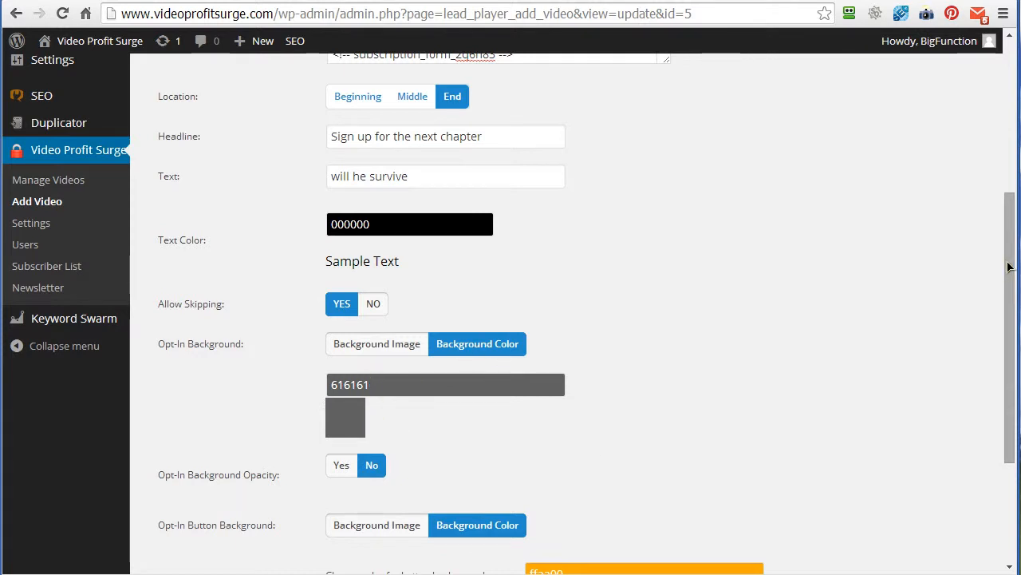
- Examine the opt-in background opacity option and the value field it offers, leaving opacity set to No
scroll(999, 379, "down", 3)
scroll(599, 343, "down", 1)
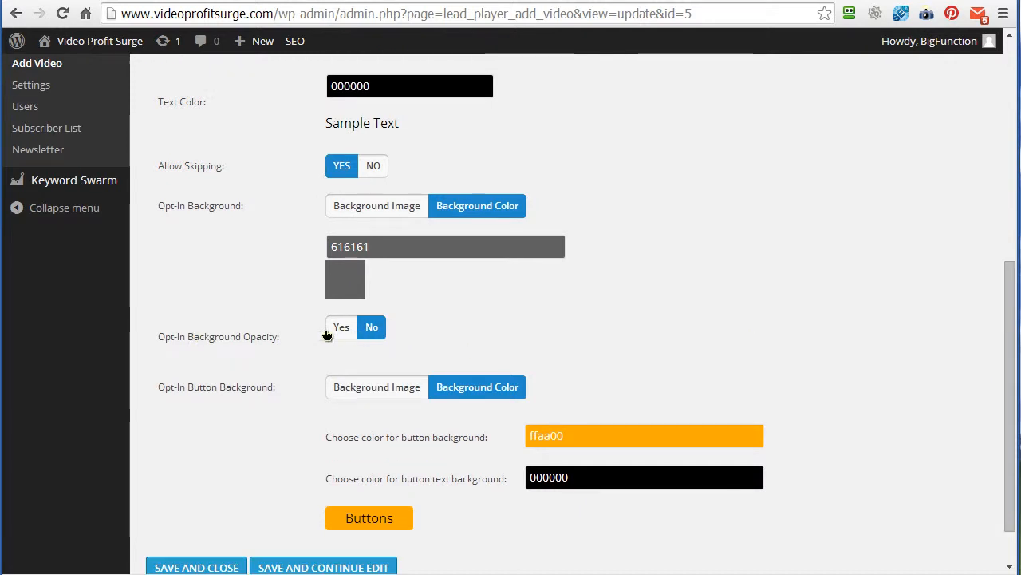
left_click_drag(258, 342, 177, 336)
left_click_drag(281, 321, 401, 306)
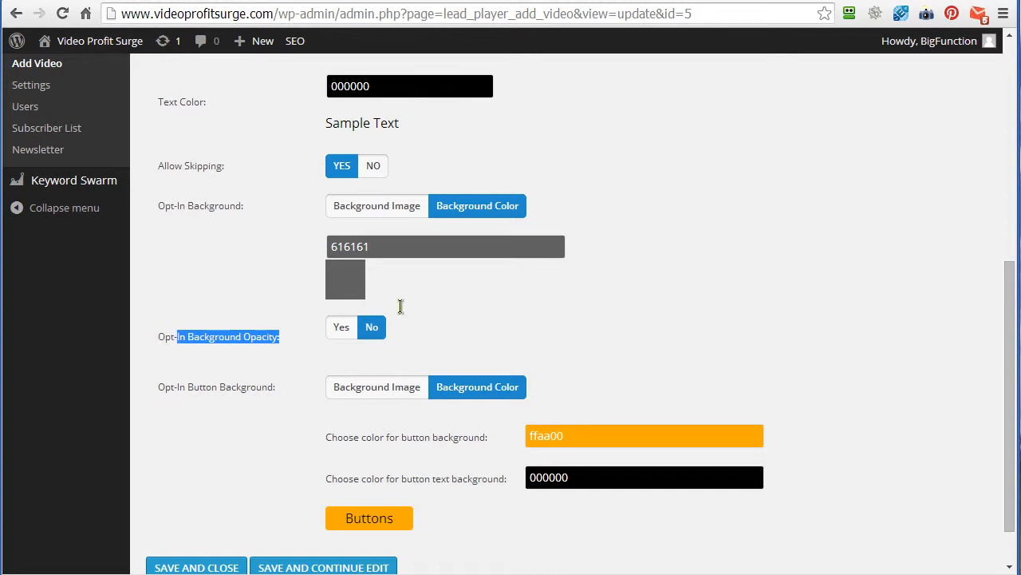
left_click_drag(166, 336, 517, 330)
left_click(337, 335)
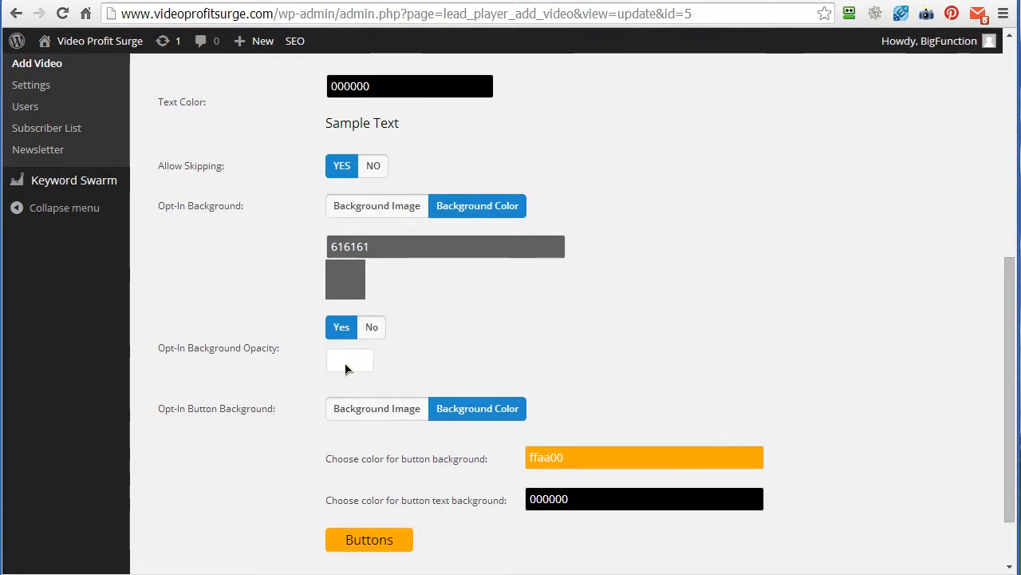
left_click(340, 360)
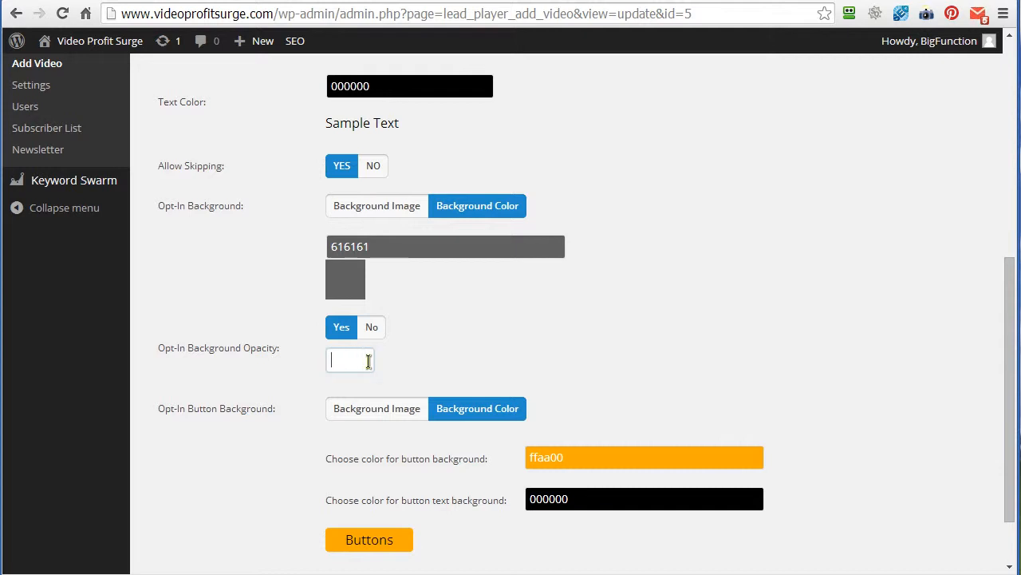
left_click(375, 332)
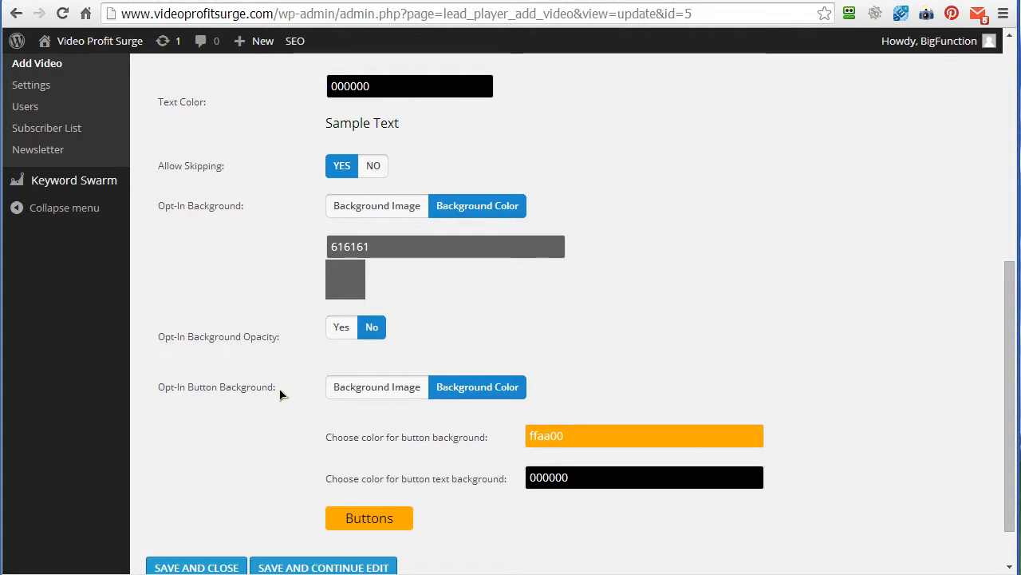
- Review the opt-in button's background color and text color settings without changing them
left_click_drag(278, 391, 158, 389)
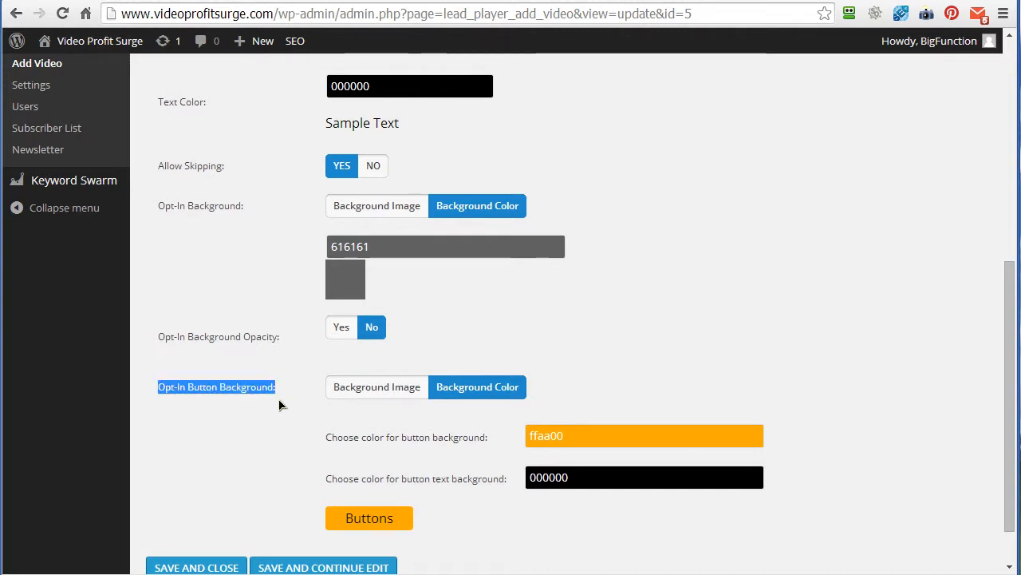
left_click_drag(1012, 349, 1010, 417)
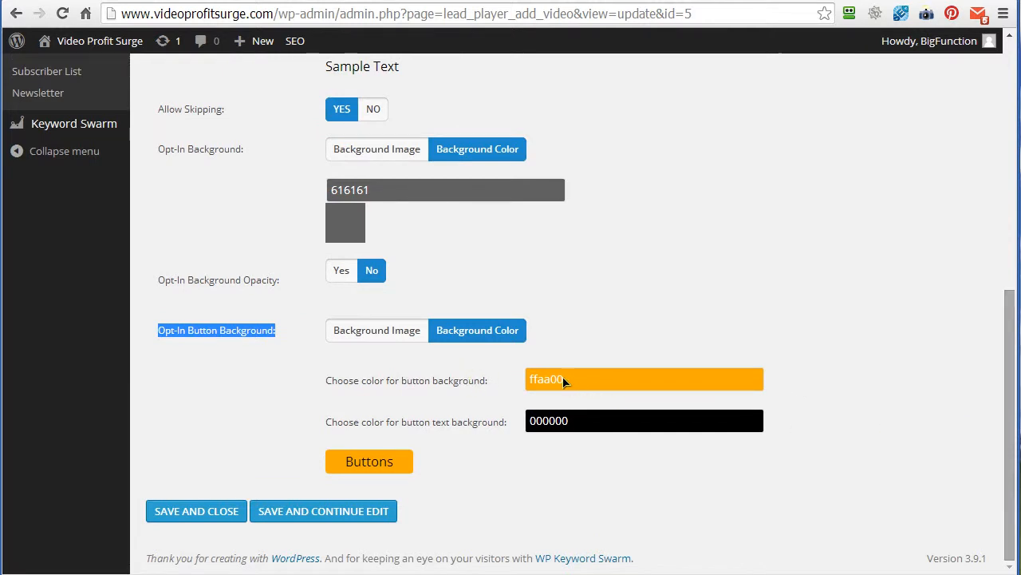
left_click(565, 381)
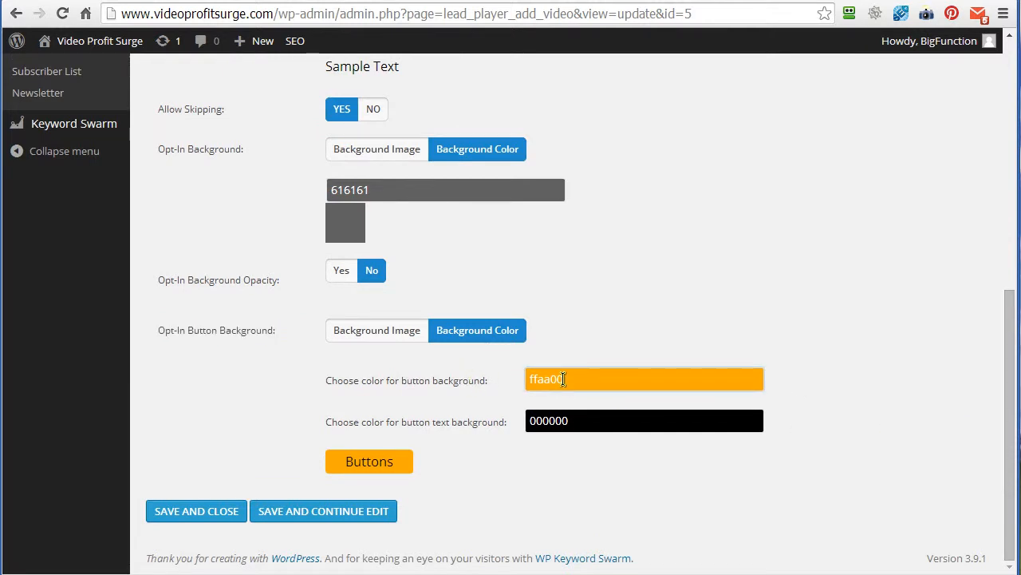
left_click(579, 337)
left_click(567, 420)
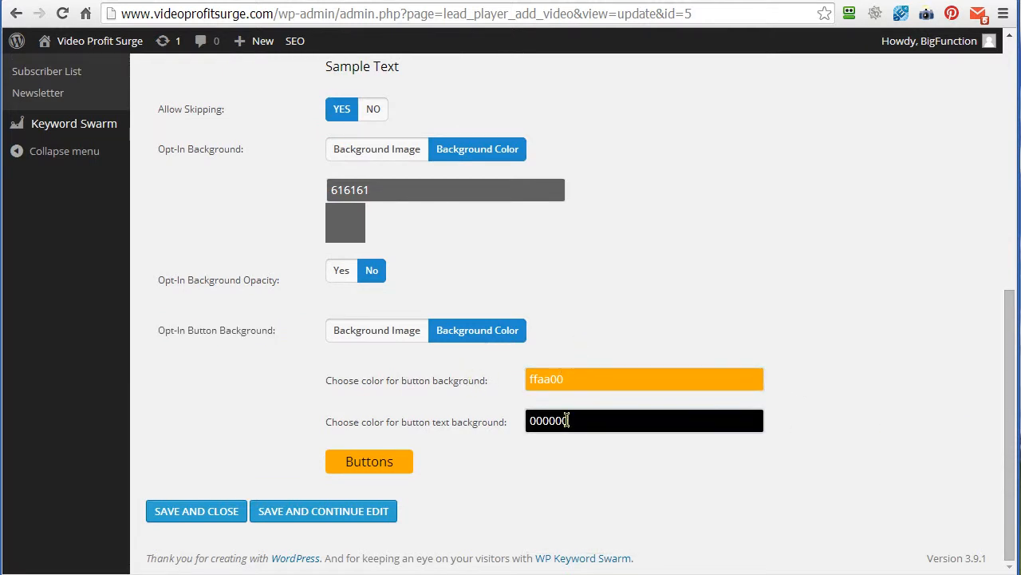
left_click(495, 457)
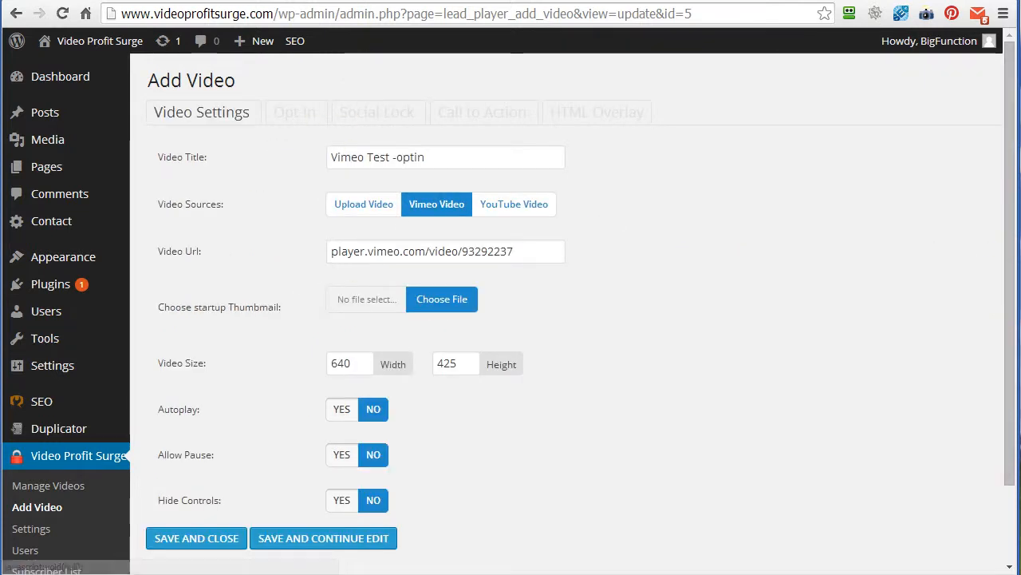
- View the opt-in form on the published Vimeo Test -optin form code page and return to the video's settings
left_click(49, 486)
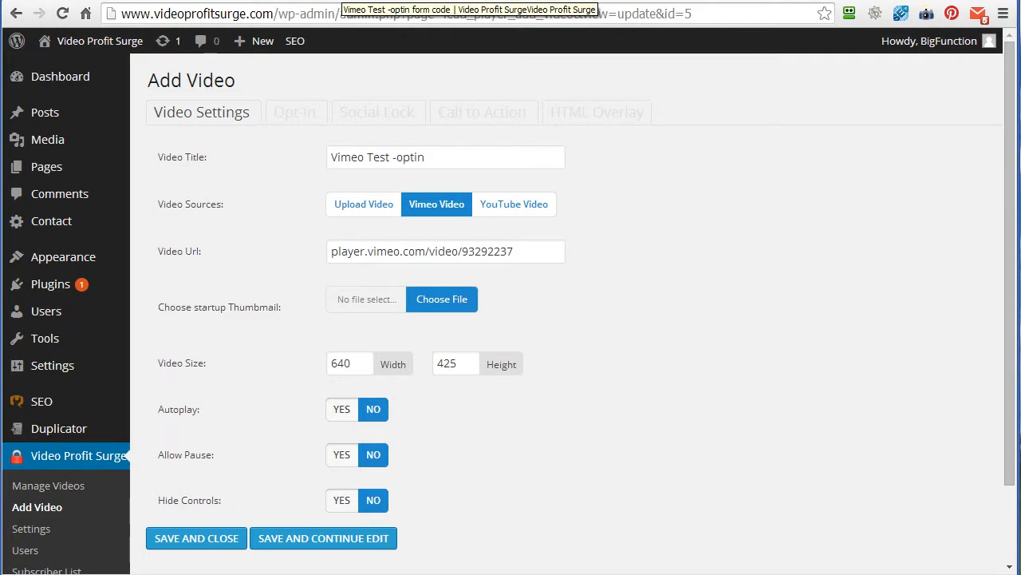
left_click(344, 2)
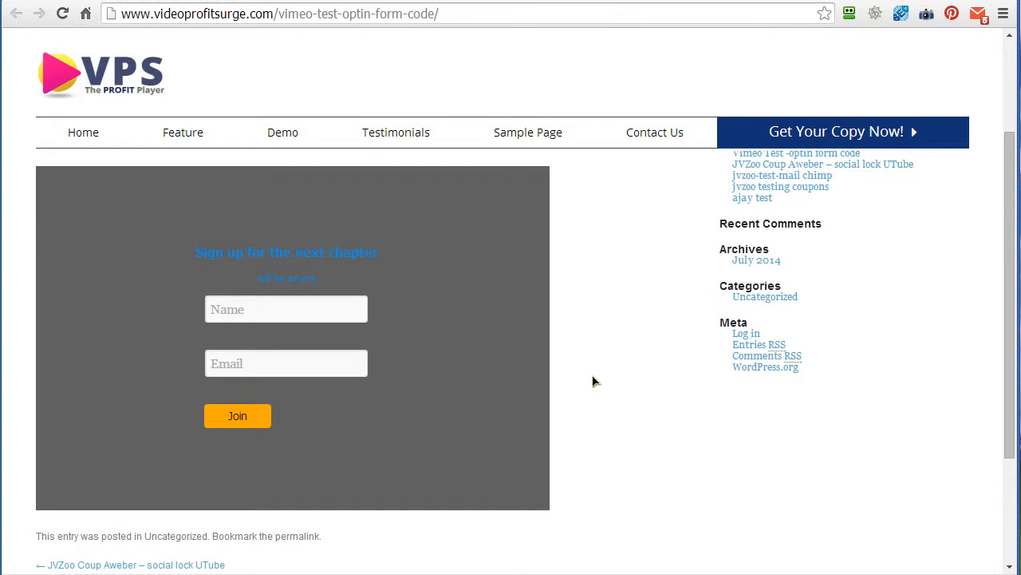
left_click(166, 1)
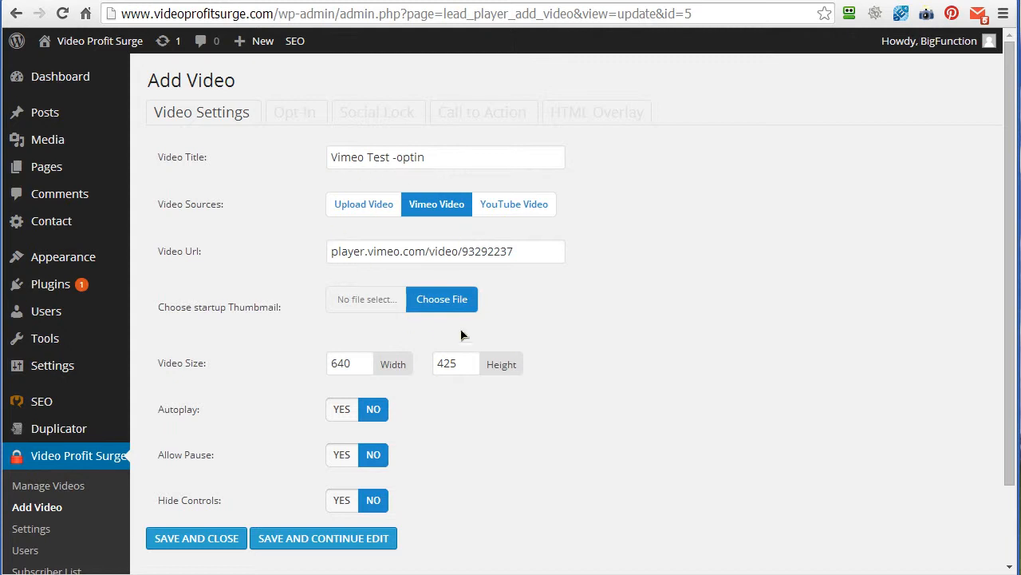
- Include a social lock in the video and set its location to Middle
left_click(372, 114)
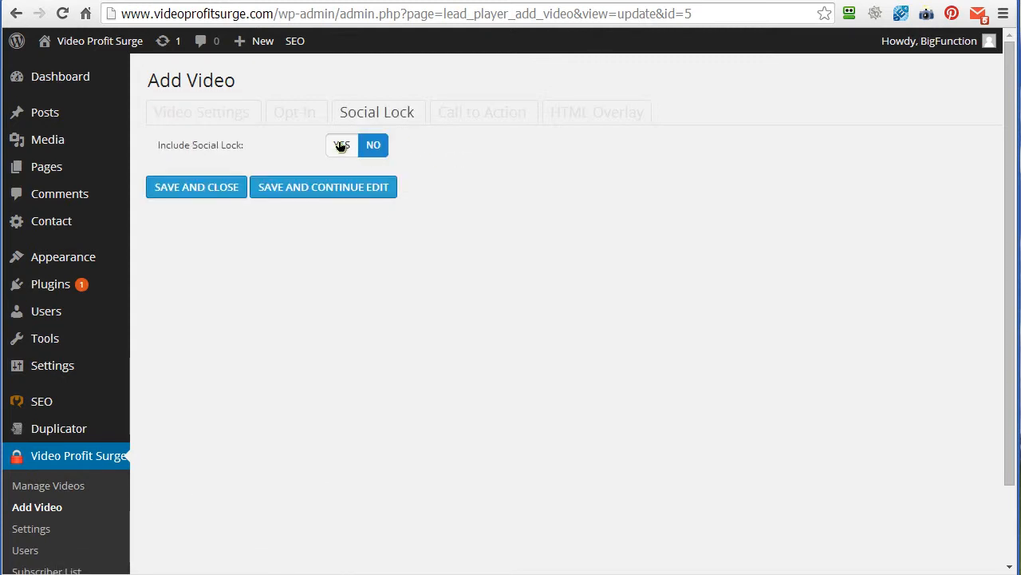
left_click(341, 145)
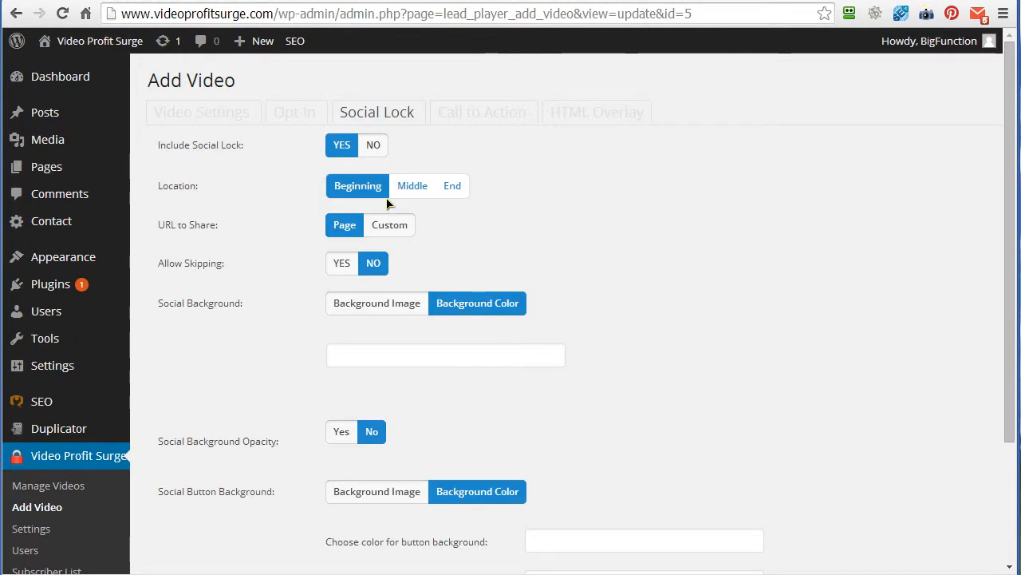
left_click(413, 186)
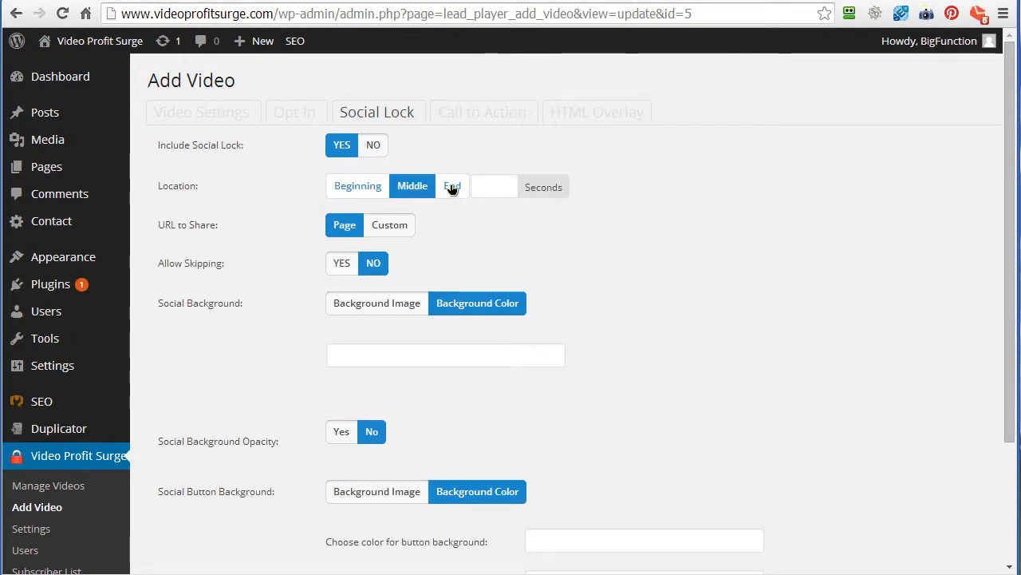
- Set the social lock's URL to share to Custom and allow viewers to skip the lock
left_click(382, 226)
left_click(346, 225)
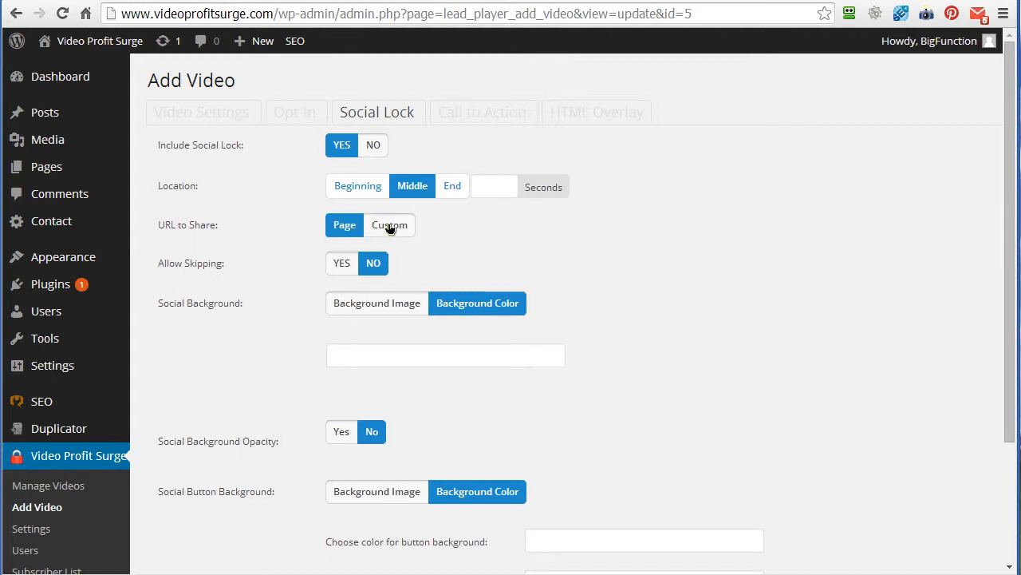
left_click(390, 226)
left_click(341, 227)
left_click(383, 225)
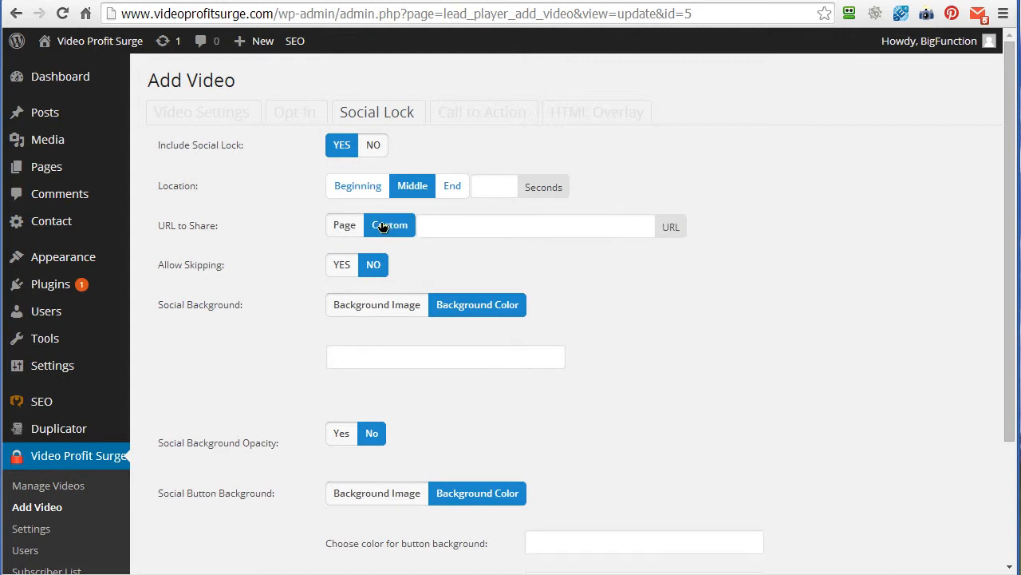
left_click(341, 266)
left_click(370, 266)
left_click(339, 266)
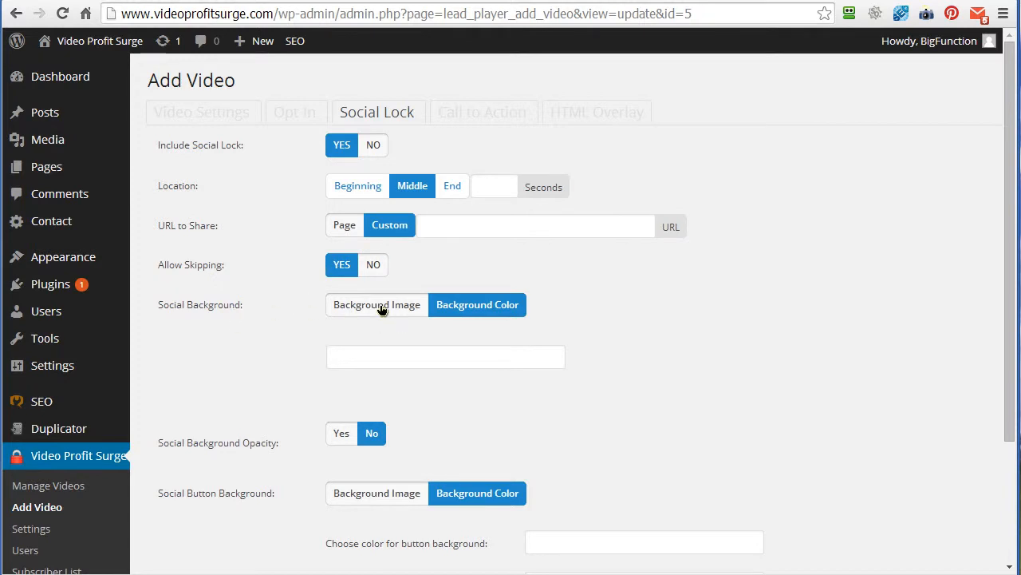
- Inspect the color picker for the social lock's background without choosing a color
left_click(387, 358)
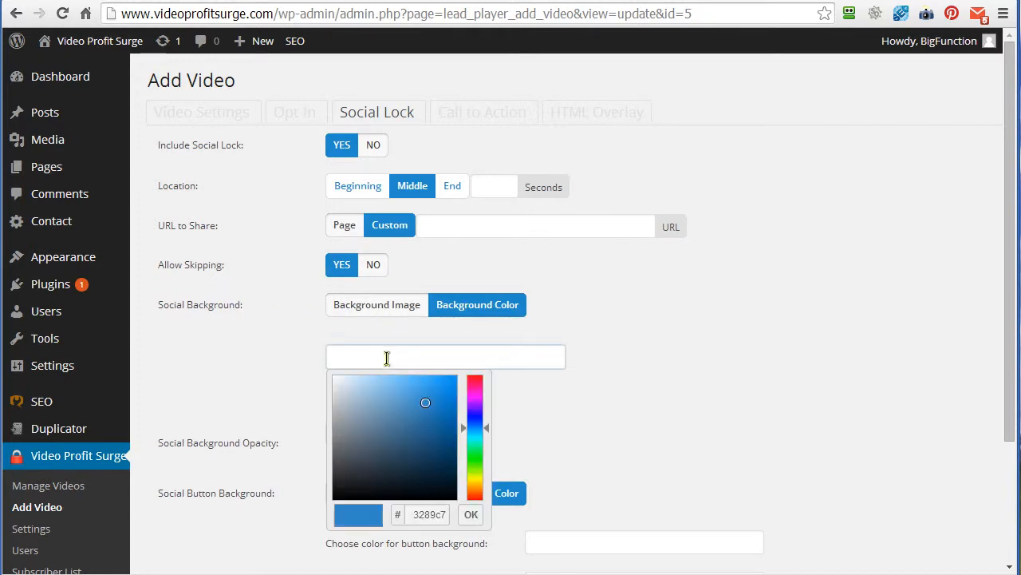
left_click(387, 358)
left_click(592, 388)
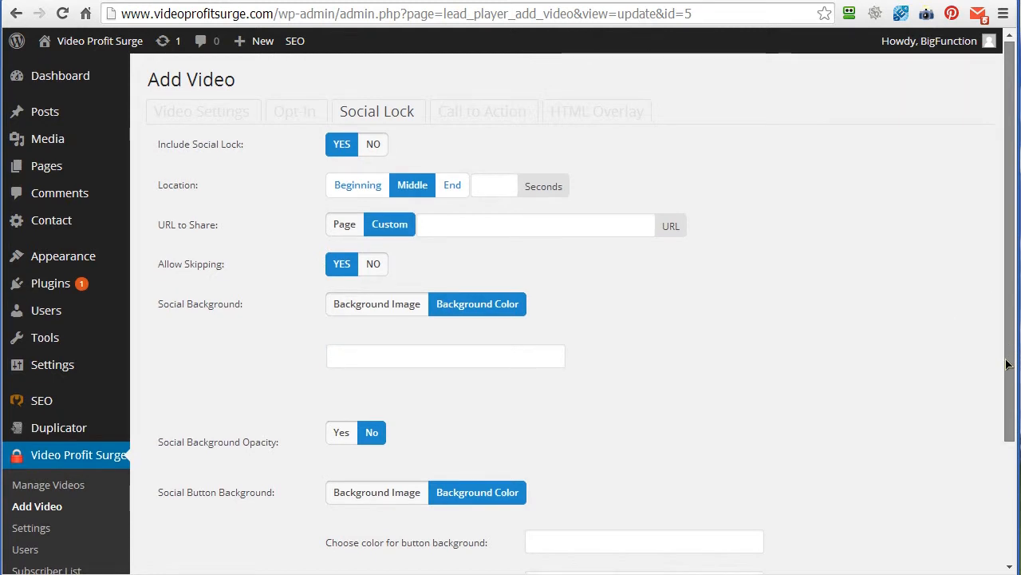
- Set the social lock's button background color to light gray (ced3d6)
left_click_drag(1010, 289, 1008, 434)
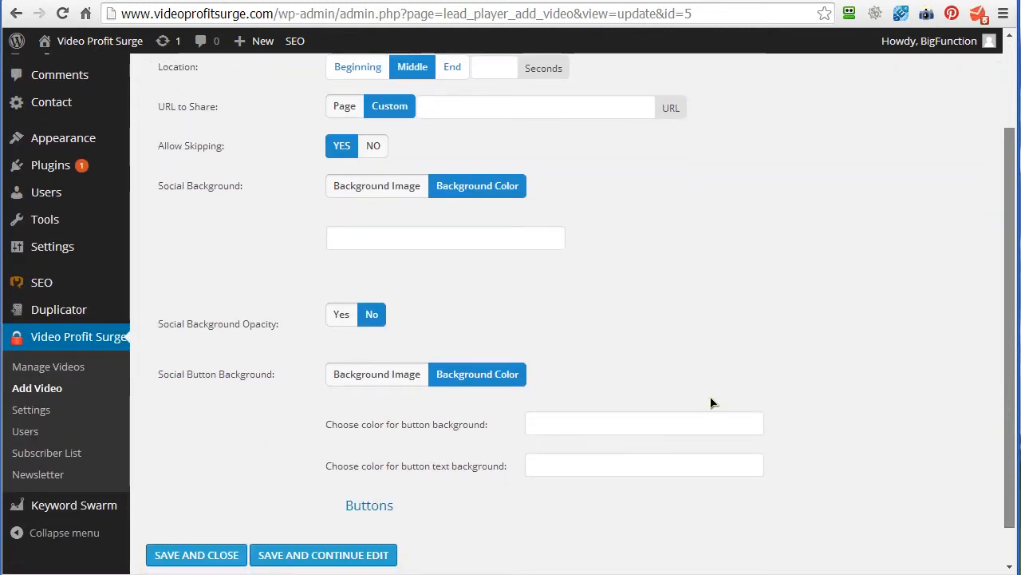
left_click(538, 424)
left_click(537, 460)
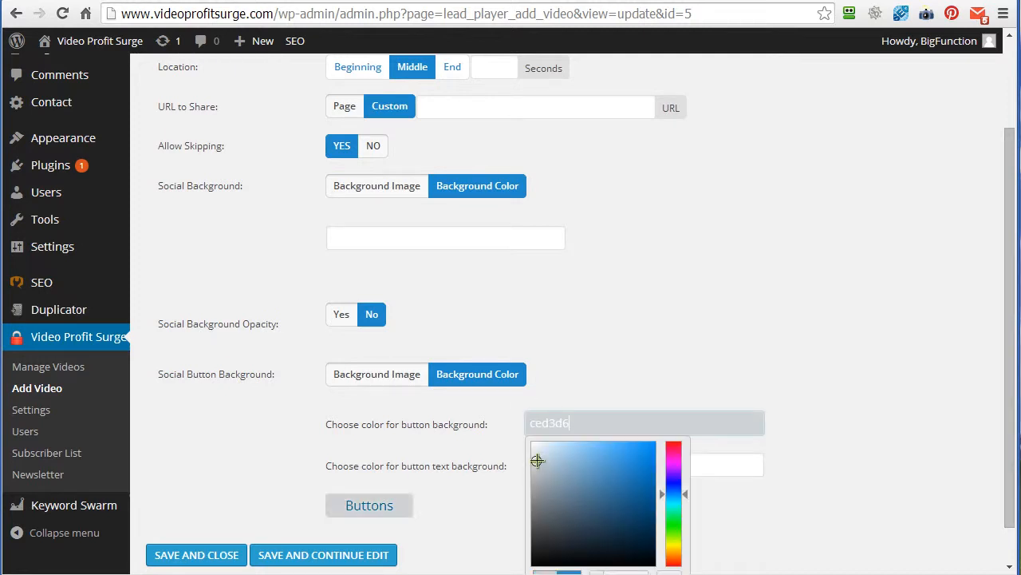
left_click(589, 383)
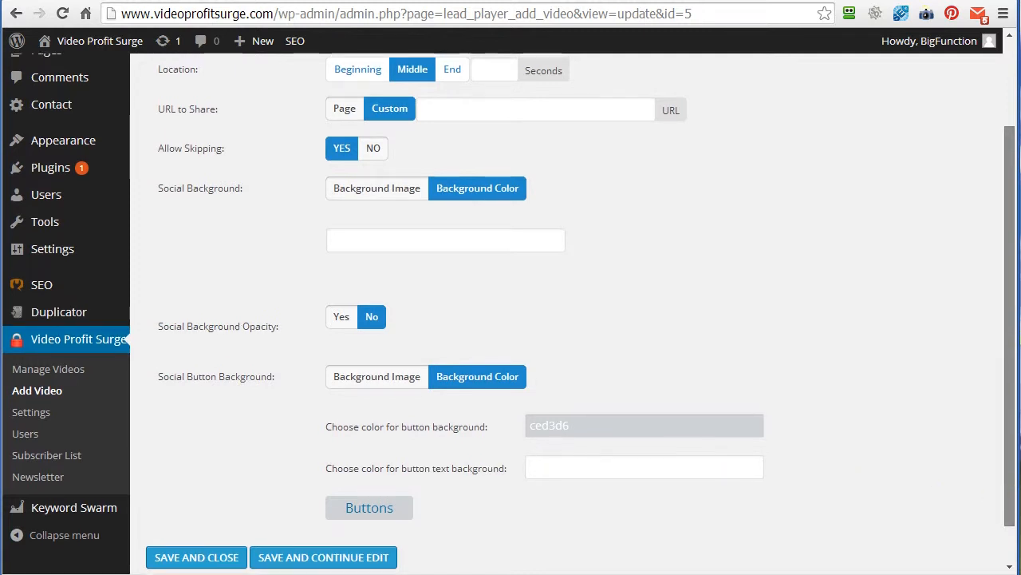
- Include a call to action in the video and set its location to Middle
scroll(574, 319, "up", 2)
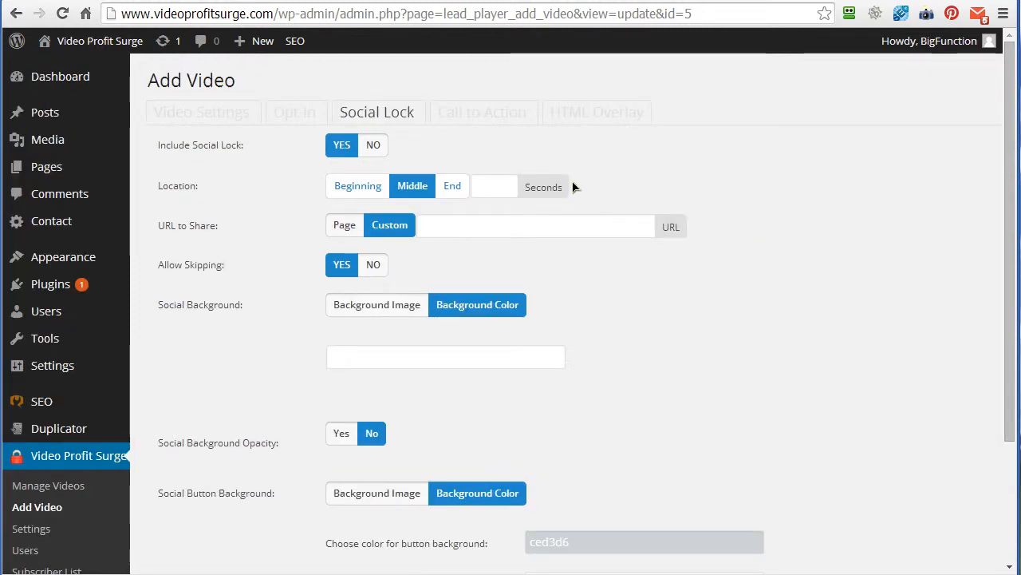
left_click(473, 115)
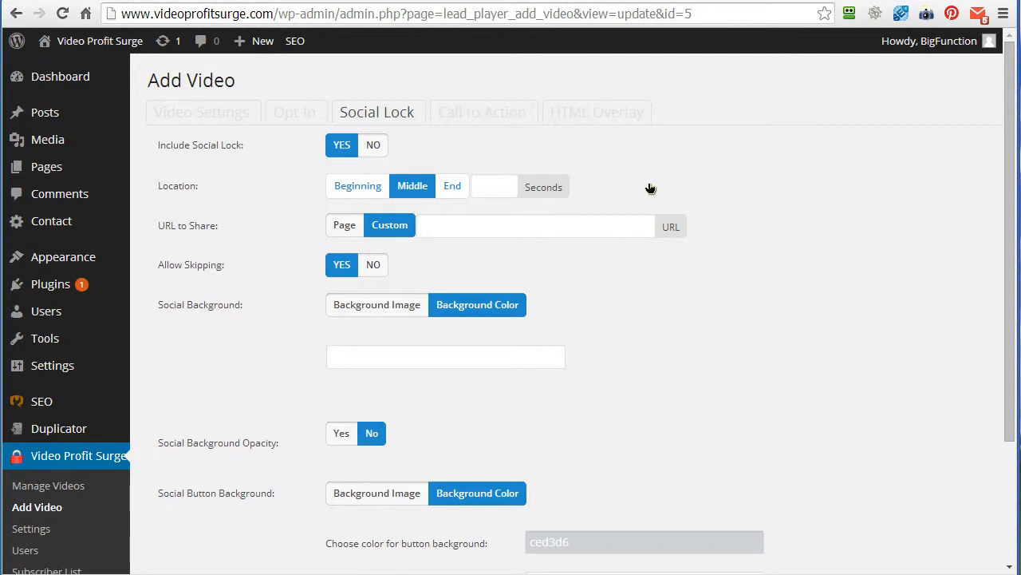
left_click(342, 144)
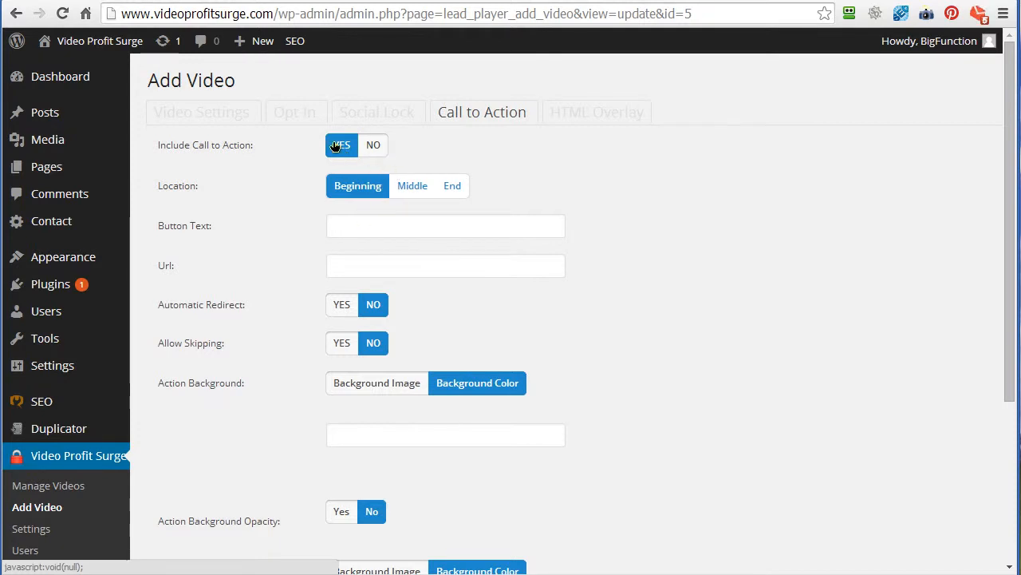
left_click(412, 185)
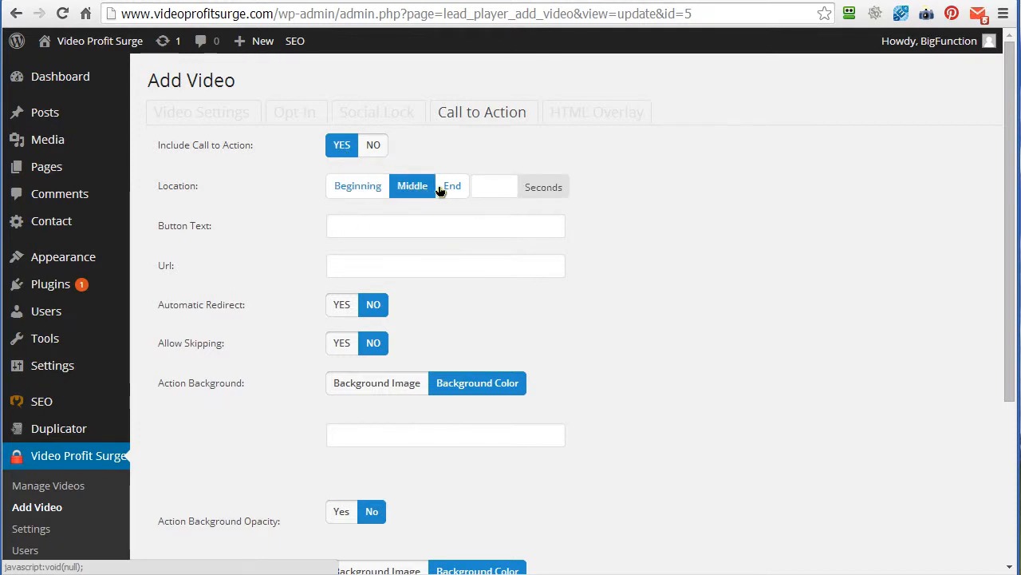
left_click(451, 185)
left_click(354, 186)
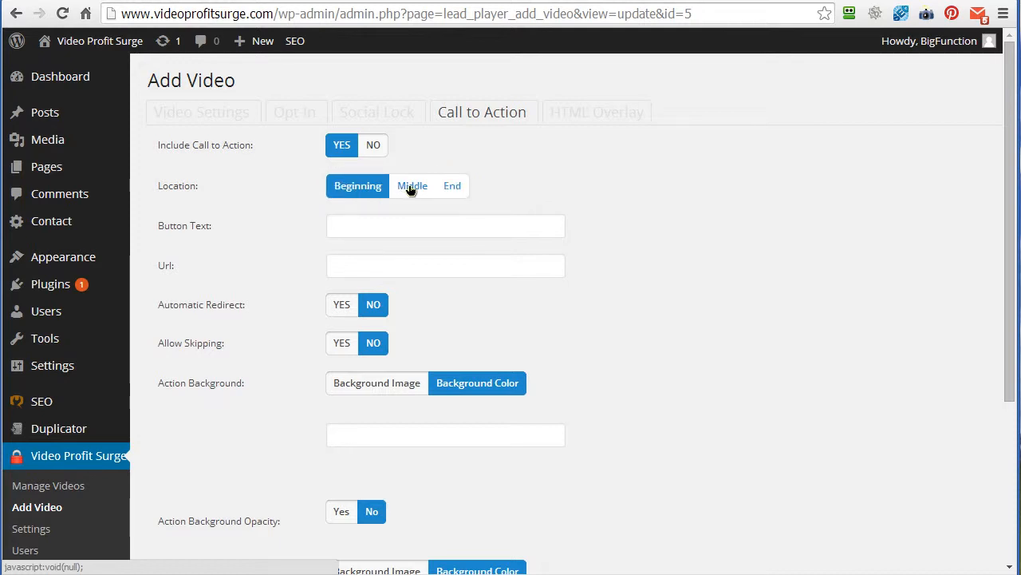
left_click(412, 186)
left_click(482, 187)
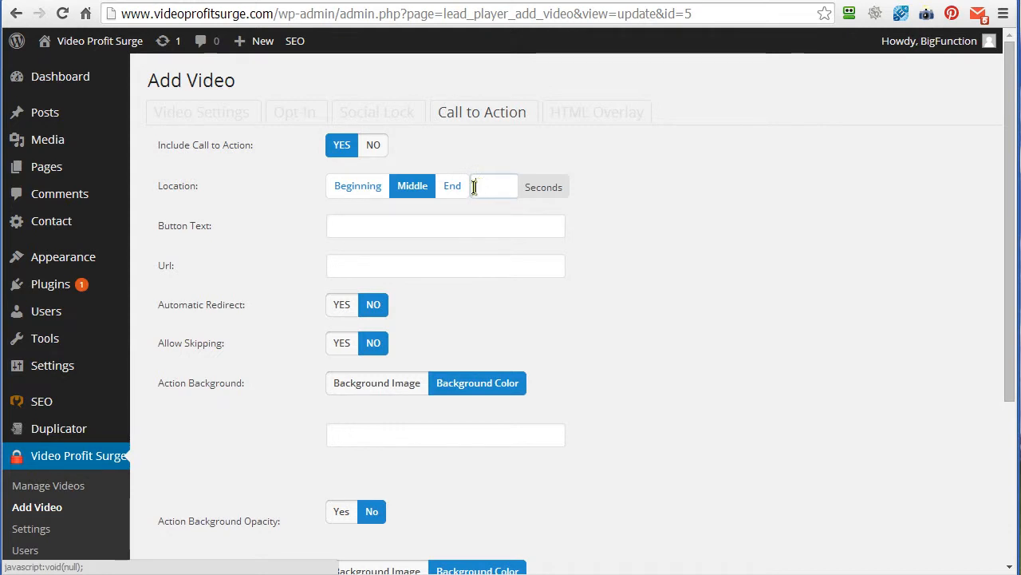
left_click(342, 226)
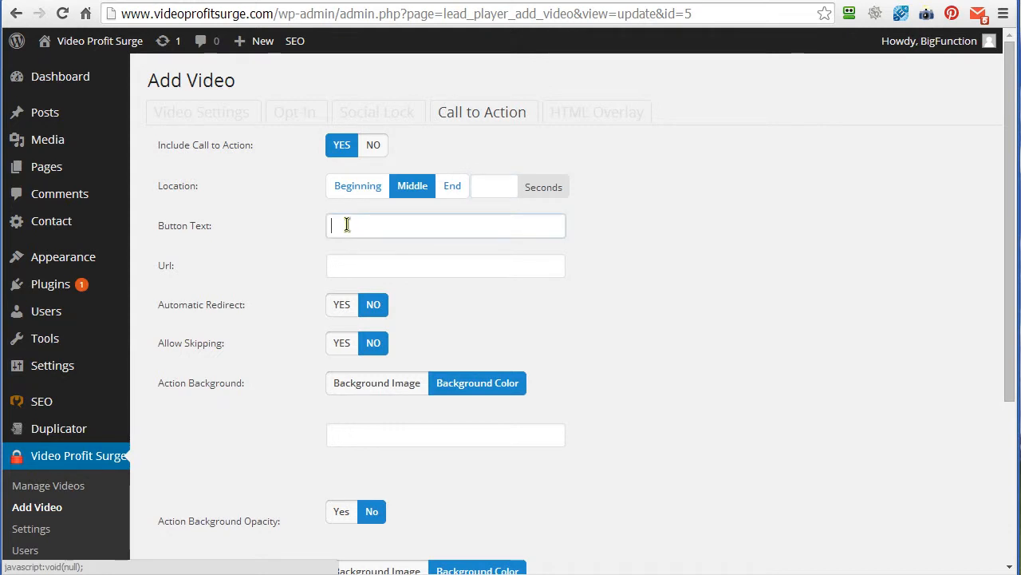
- Turn on automatic redirect for the call to action and allow viewers to skip it
left_click(339, 267)
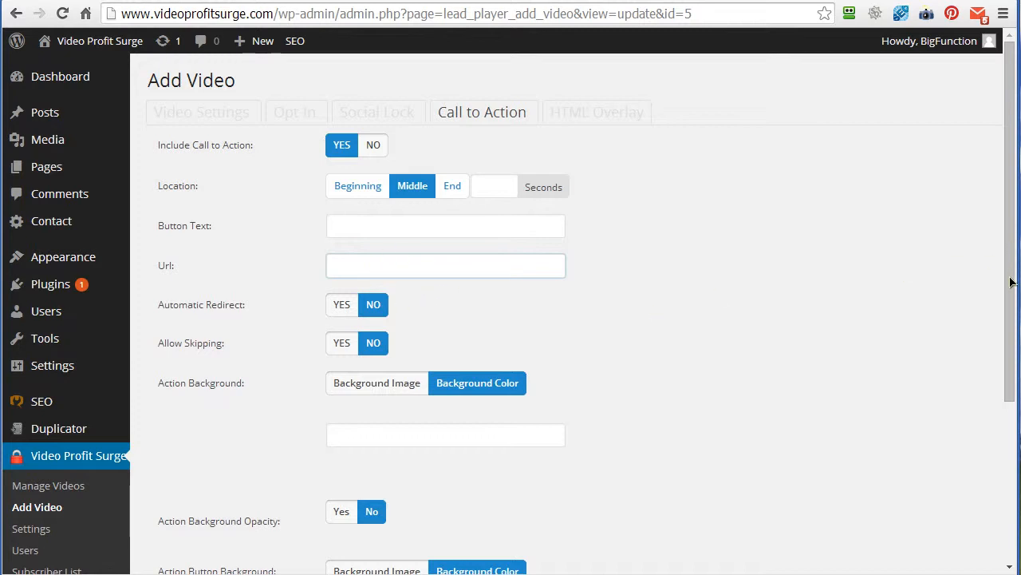
scroll(870, 292, "down", 3)
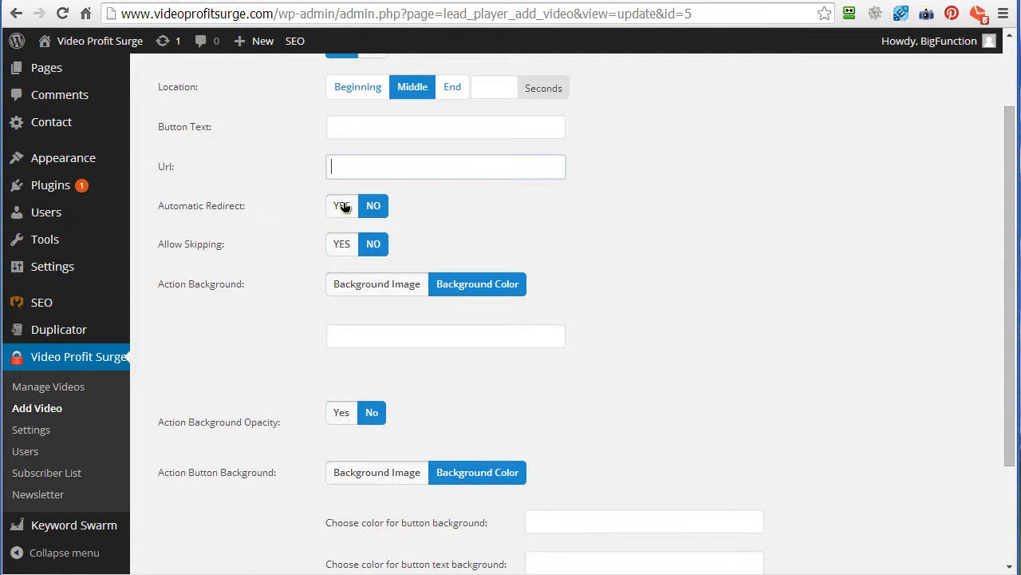
left_click(343, 207)
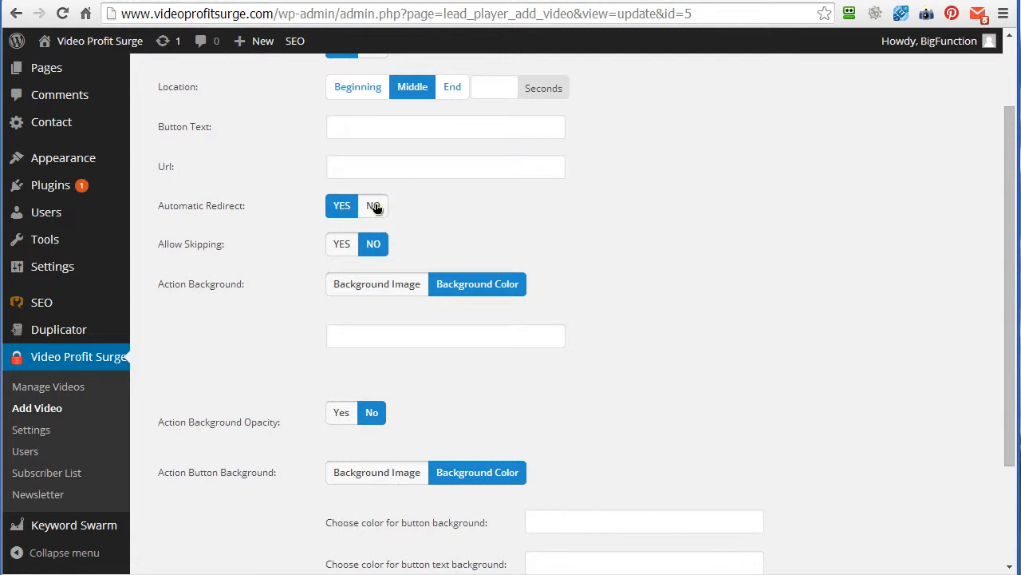
left_click(345, 166)
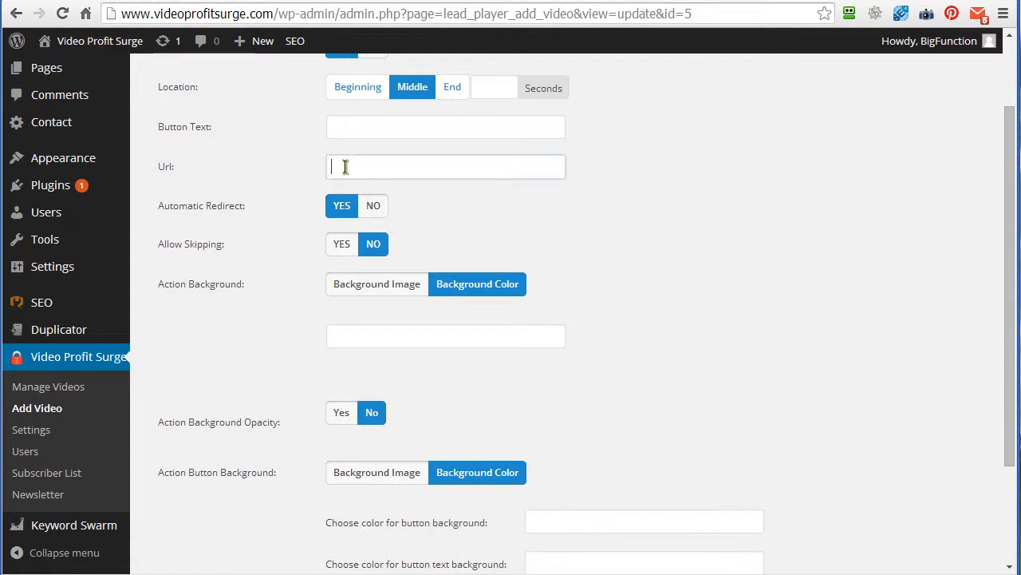
left_click(346, 244)
left_click(372, 244)
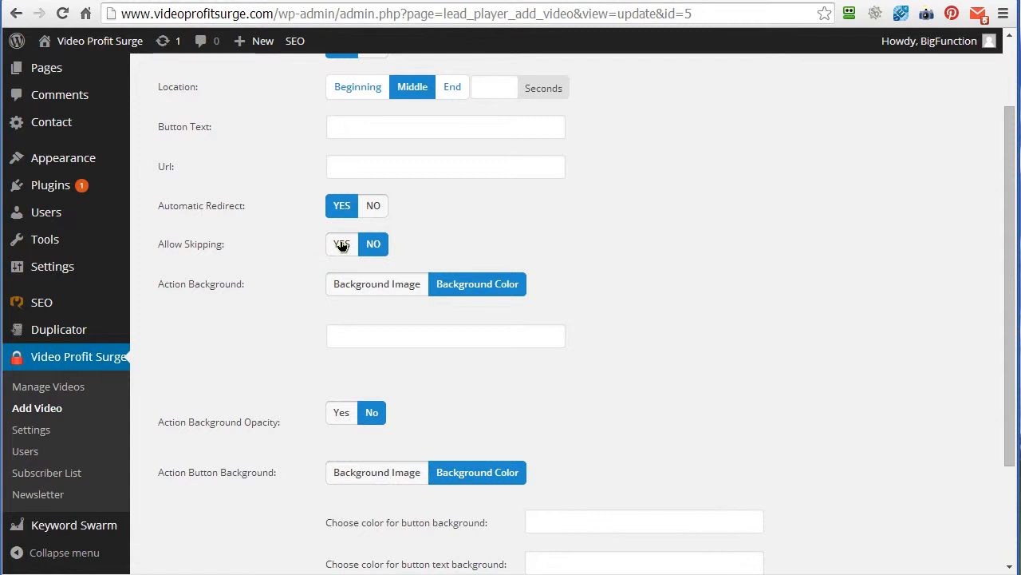
left_click(341, 245)
left_click(360, 245)
left_click(341, 246)
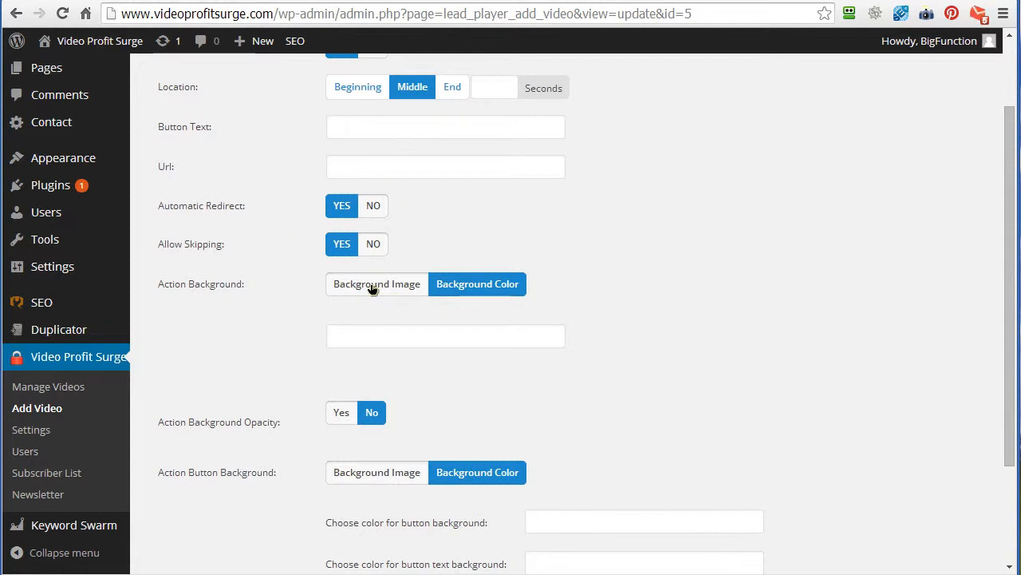
- Keep Background Color as the call to action's background type and enable the action background opacity
left_click(470, 289)
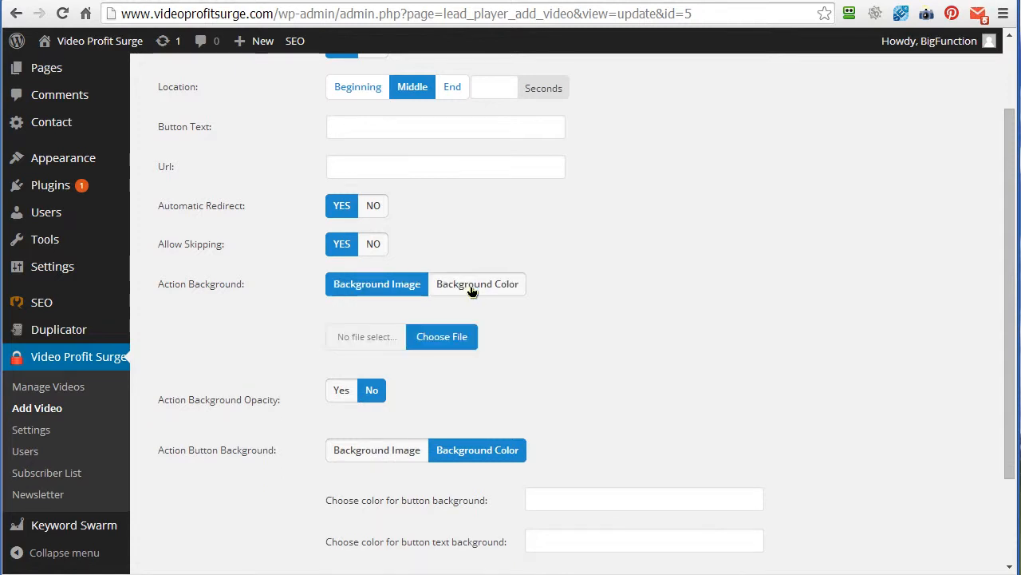
left_click(471, 289)
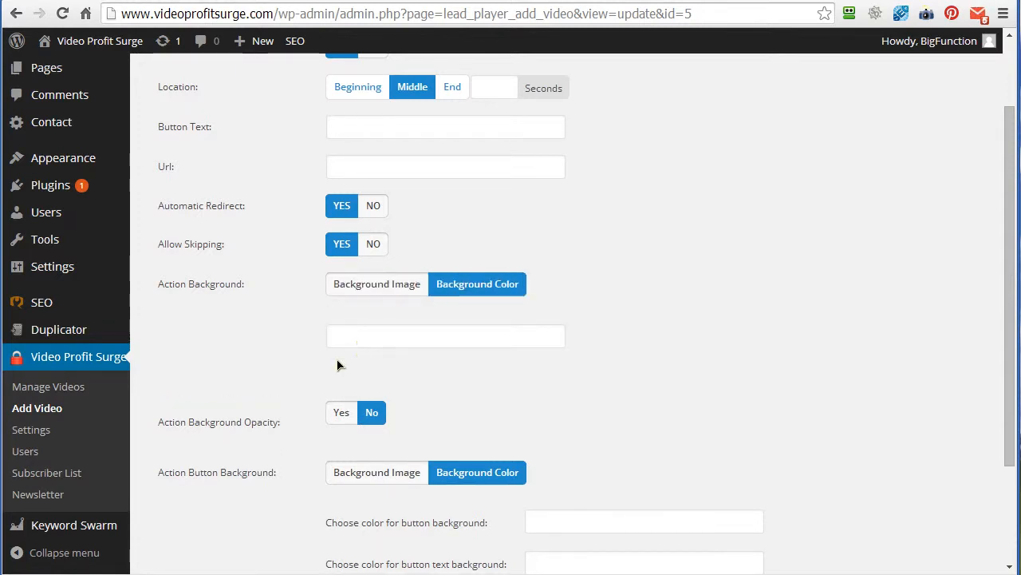
left_click(341, 413)
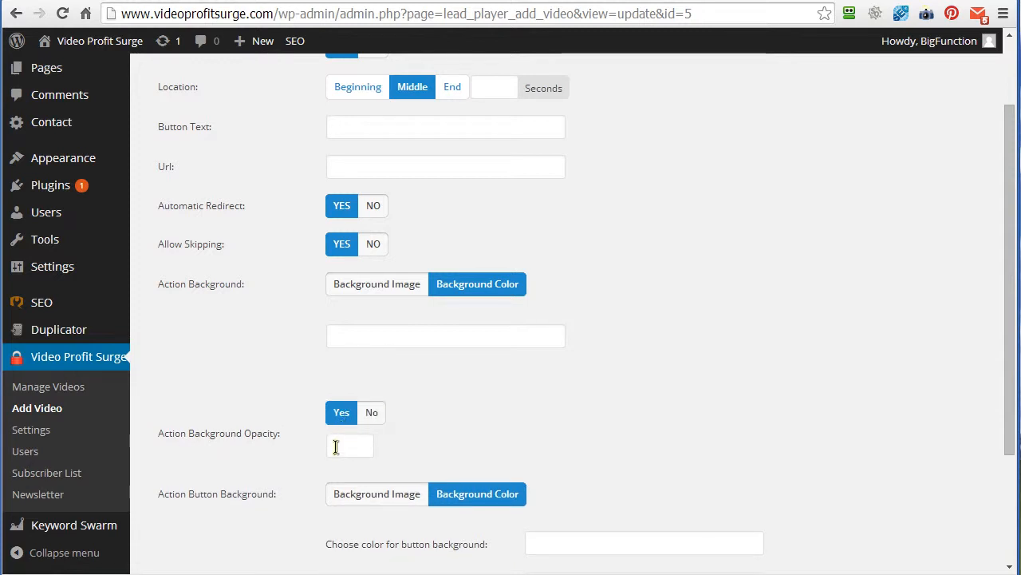
left_click(335, 447)
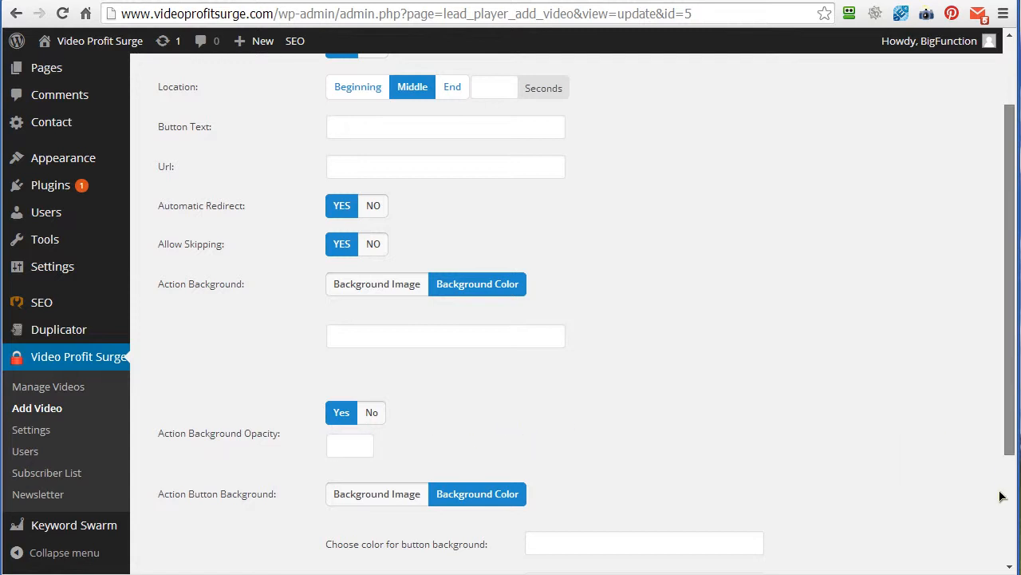
- Inspect the Background Image options for the action button background and return it to Background Color
scroll(997, 496, "down", 3)
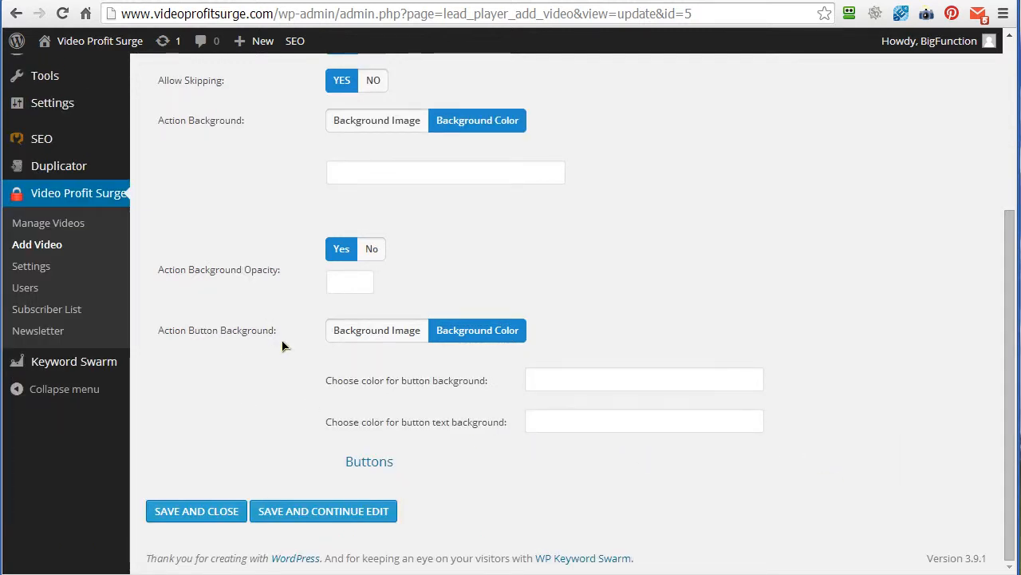
left_click(374, 332)
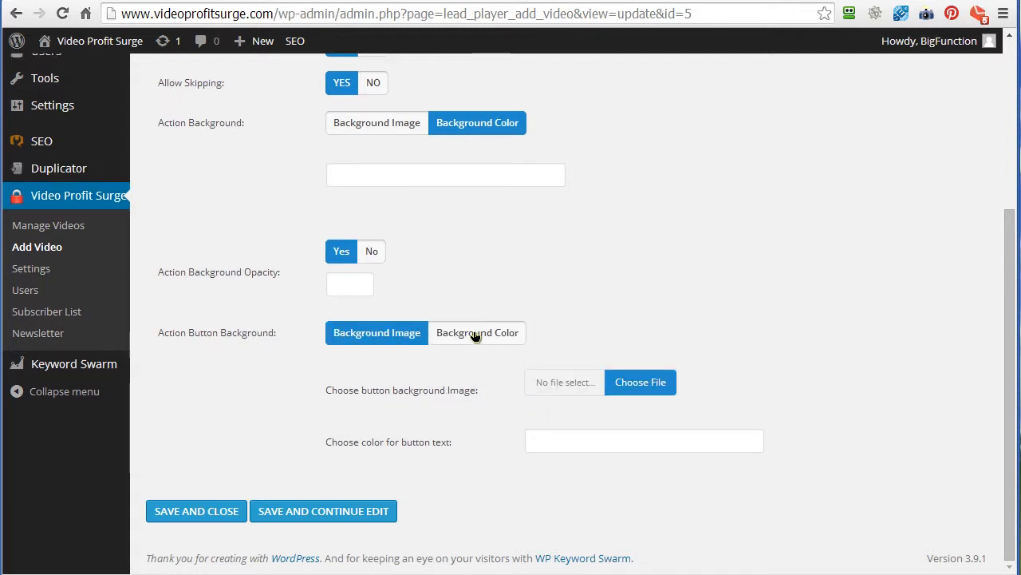
left_click(501, 334)
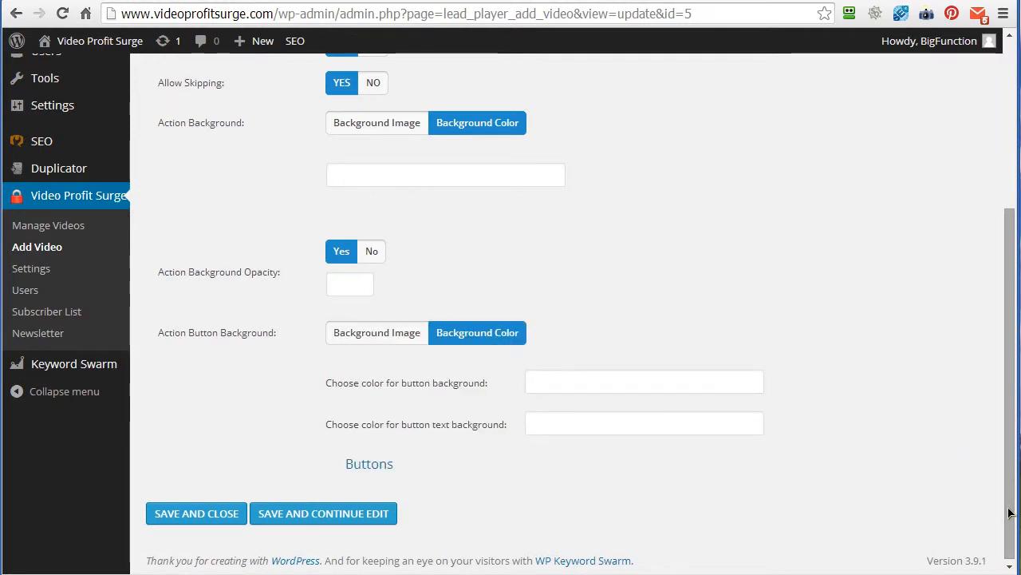
- Include an HTML overlay in the video
left_click(1015, 168)
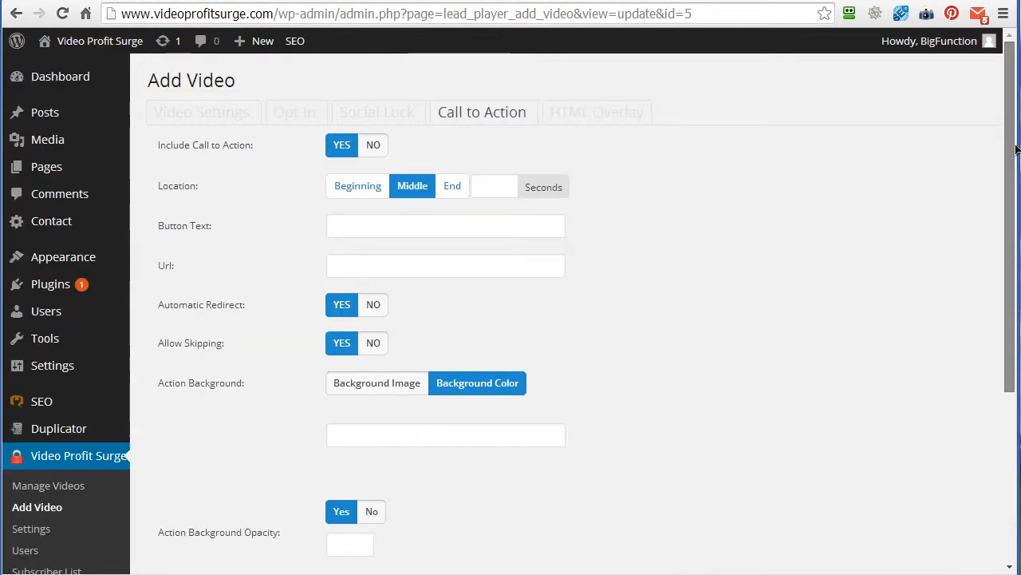
left_click(592, 117)
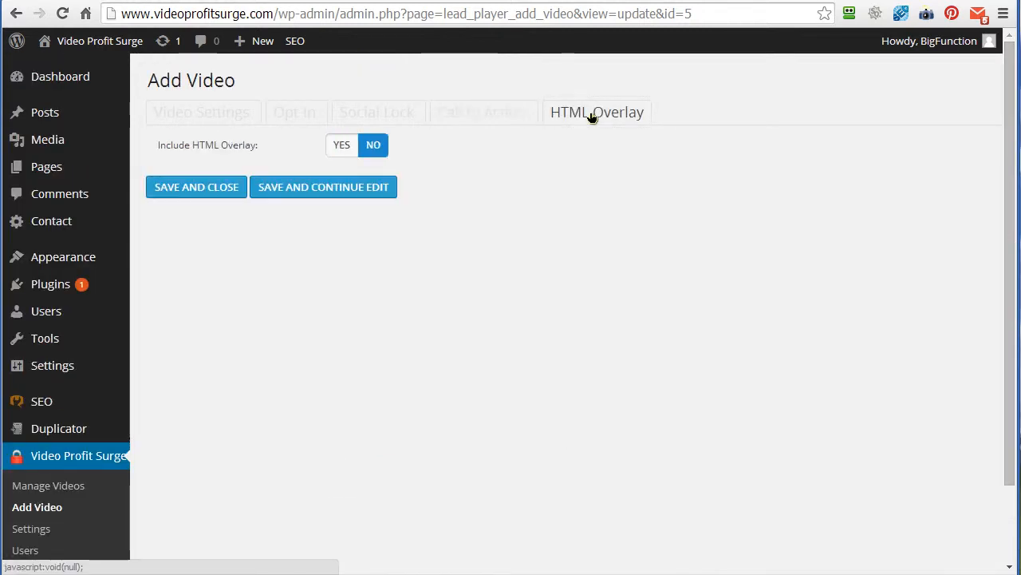
left_click(374, 146)
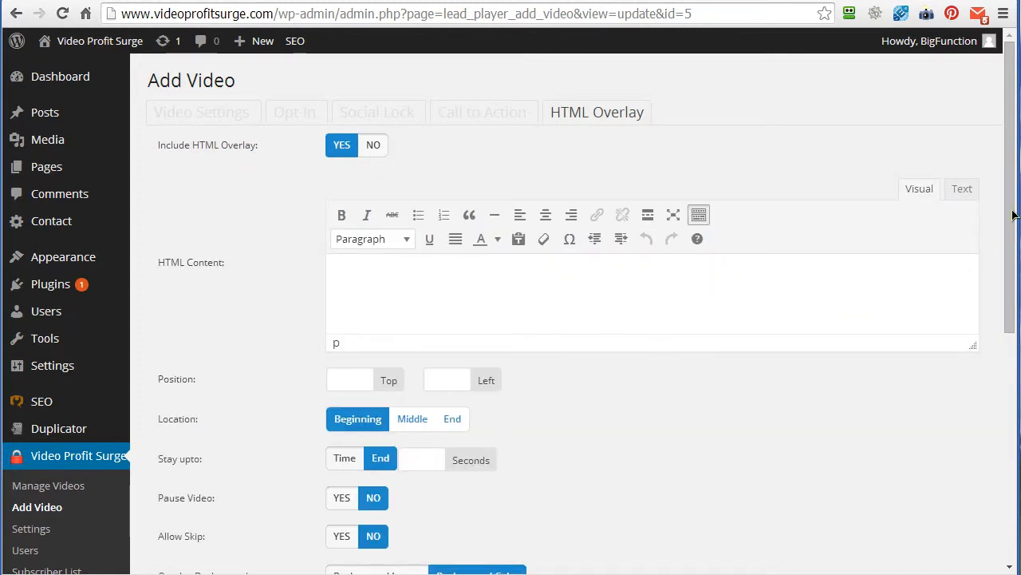
- Set the HTML overlay's location to Middle and its stay-up-to option to Time
left_click_drag(1011, 230, 1009, 258)
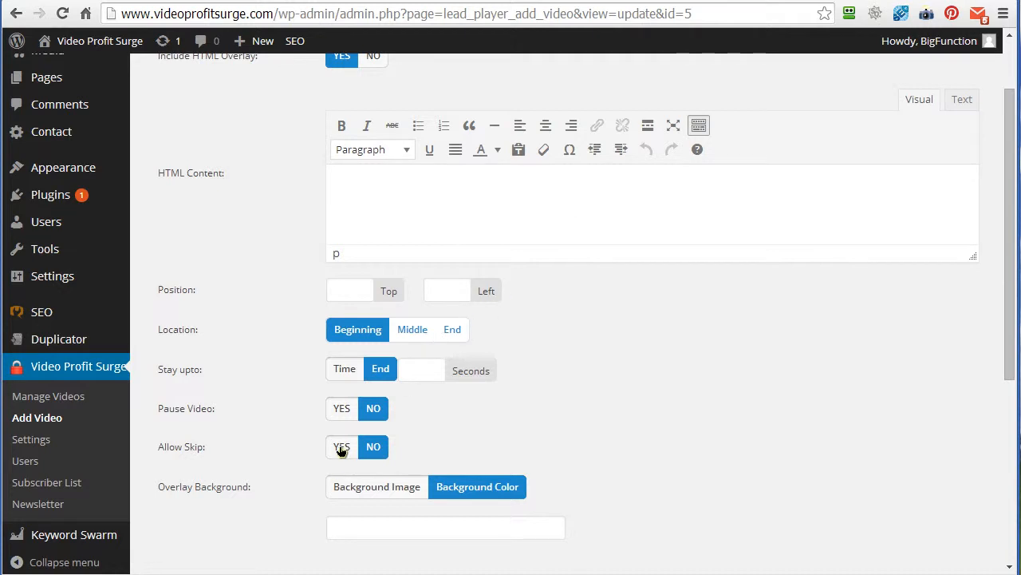
left_click(345, 371)
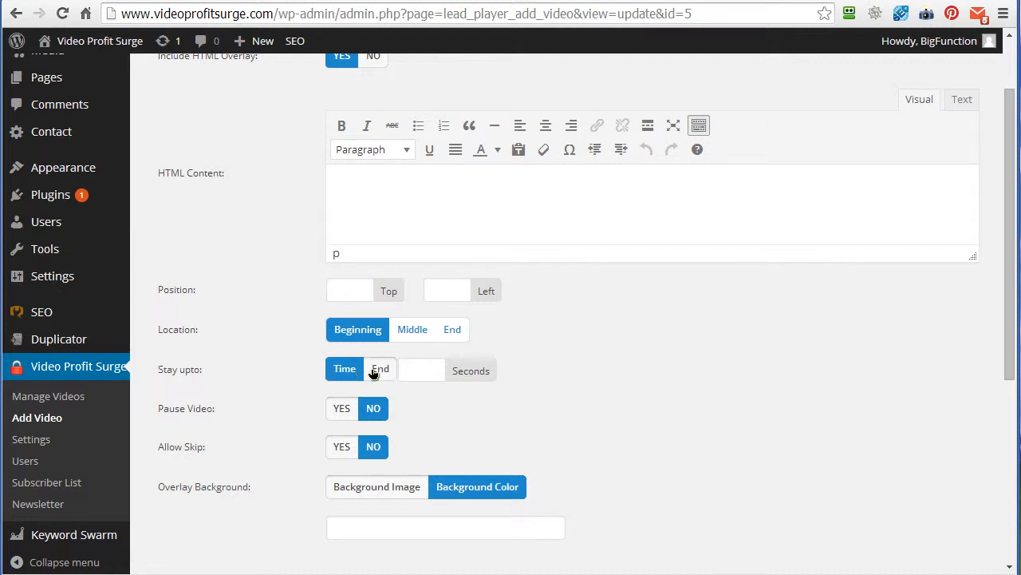
left_click(376, 372)
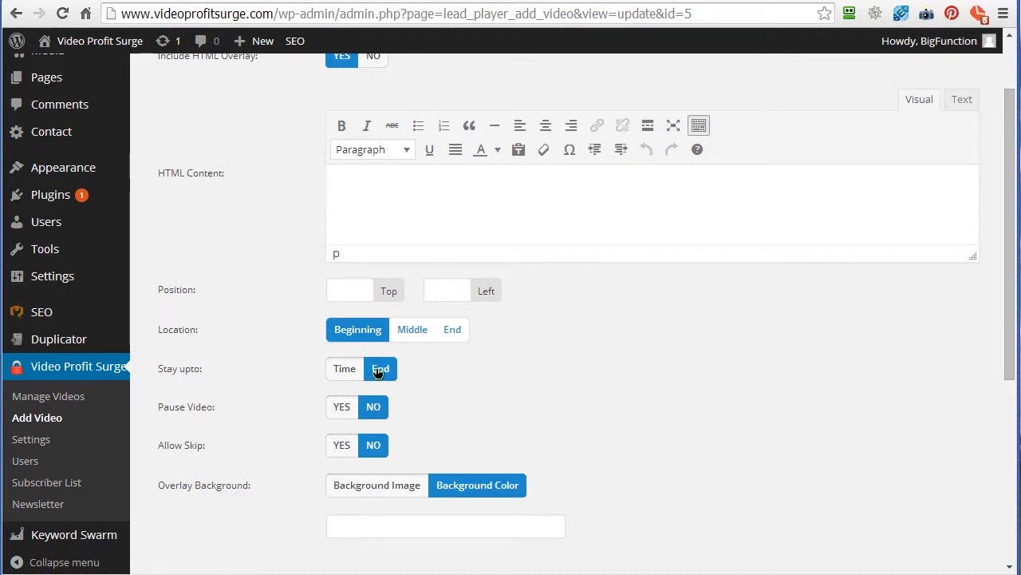
left_click(412, 337)
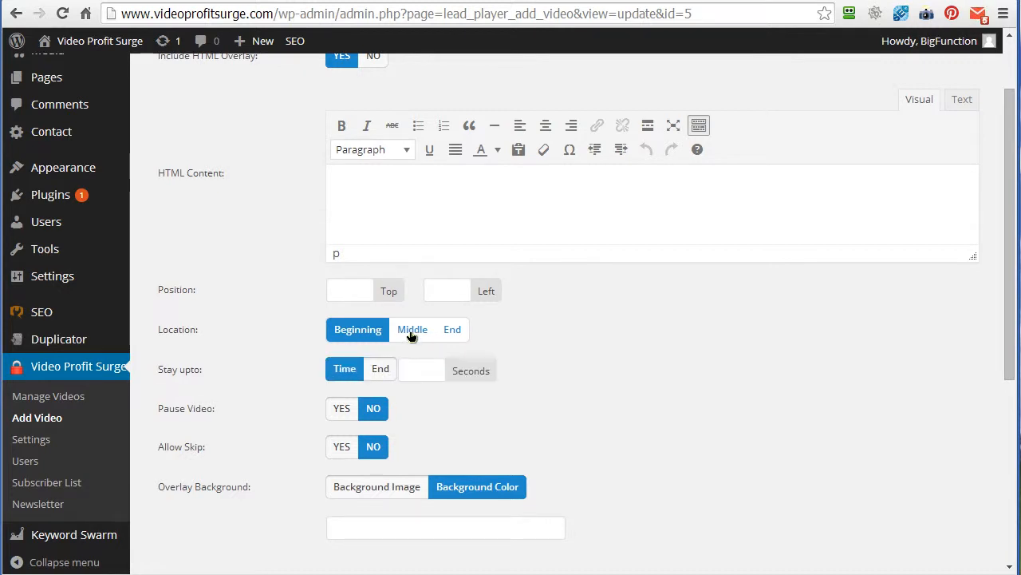
left_click(452, 336)
left_click(359, 332)
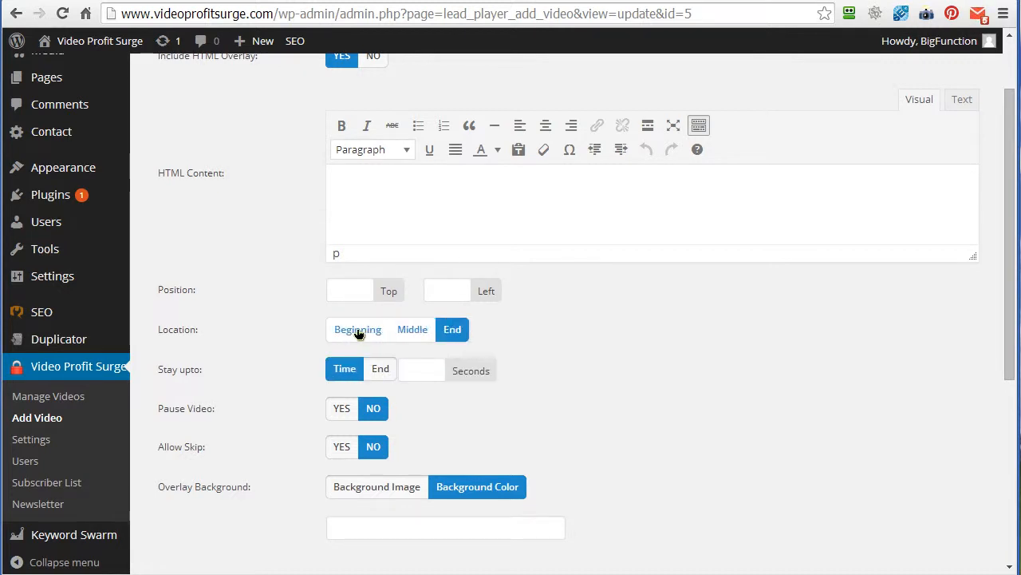
left_click(413, 339)
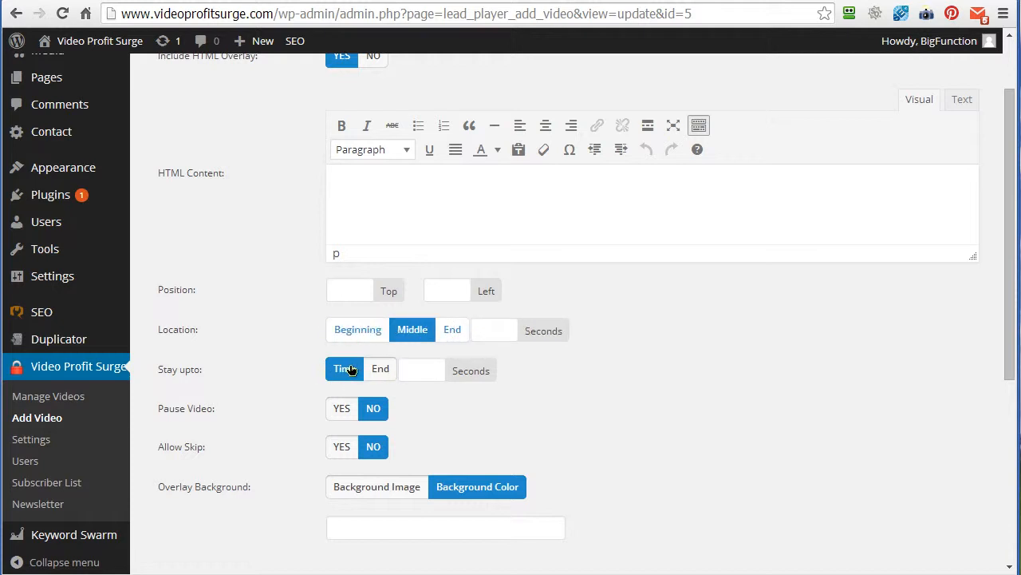
left_click(413, 370)
left_click(479, 331)
- Review the remaining HTML overlay options for pausing, skipping, background, opacity and button colors
scroll(1010, 403, "down", 3)
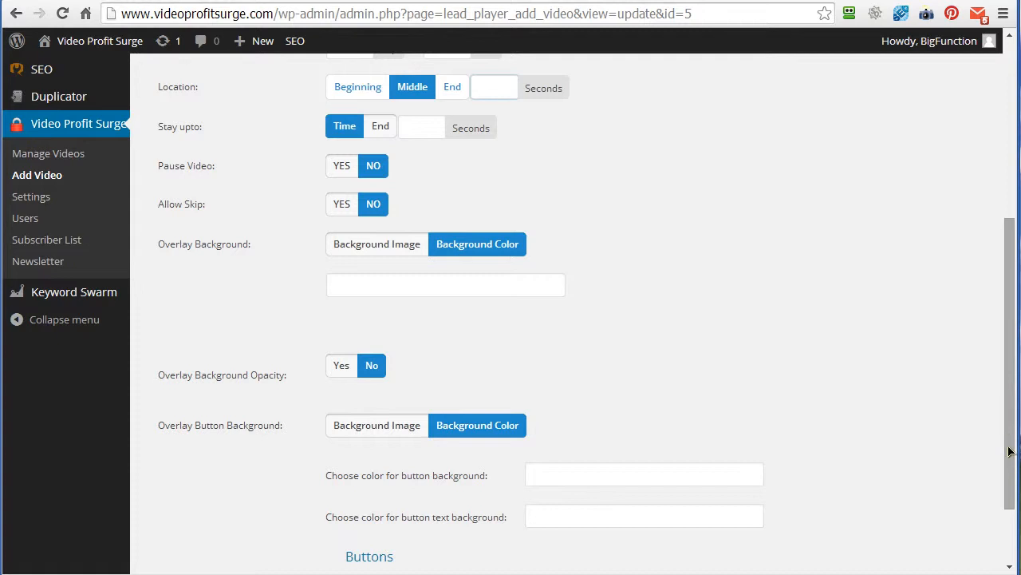
scroll(1009, 511, "down", 2)
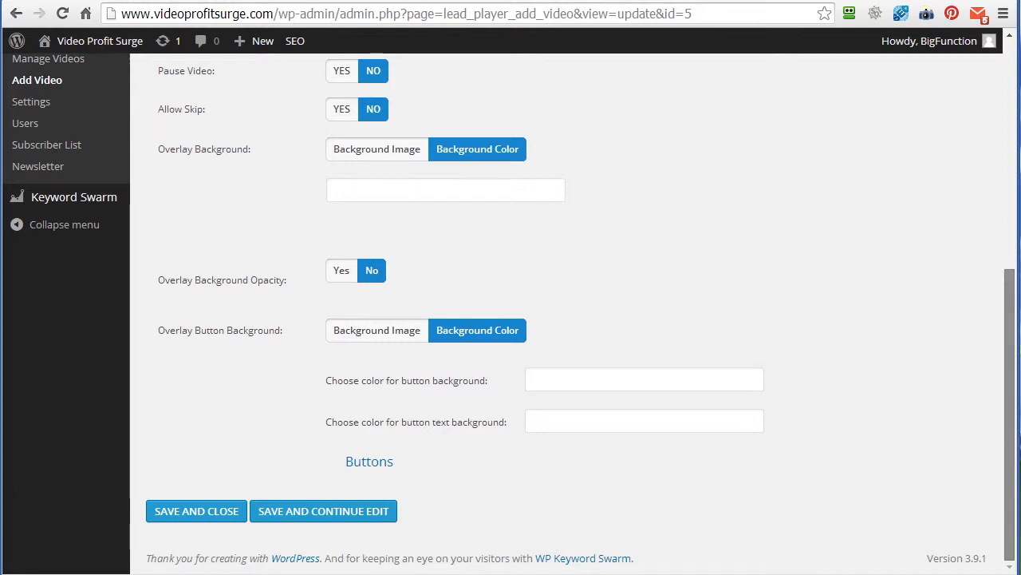
scroll(1018, 227, "up", 3)
scroll(1018, 227, "up", 5)
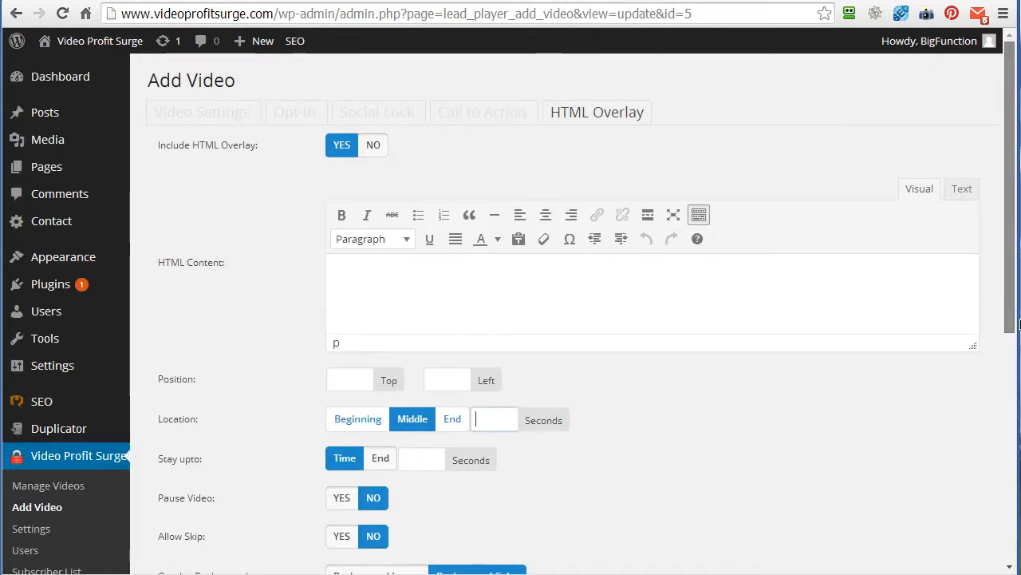
scroll(1019, 323, "down", 3)
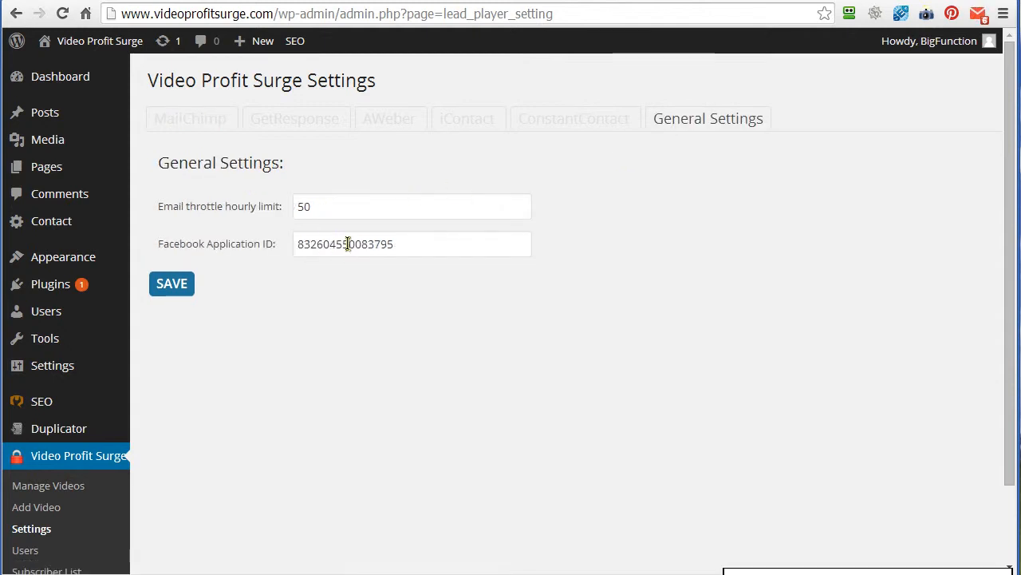
- Review the email throttle hourly limit and Facebook Application ID in the plugin's general settings
left_click_drag(311, 206, 290, 209)
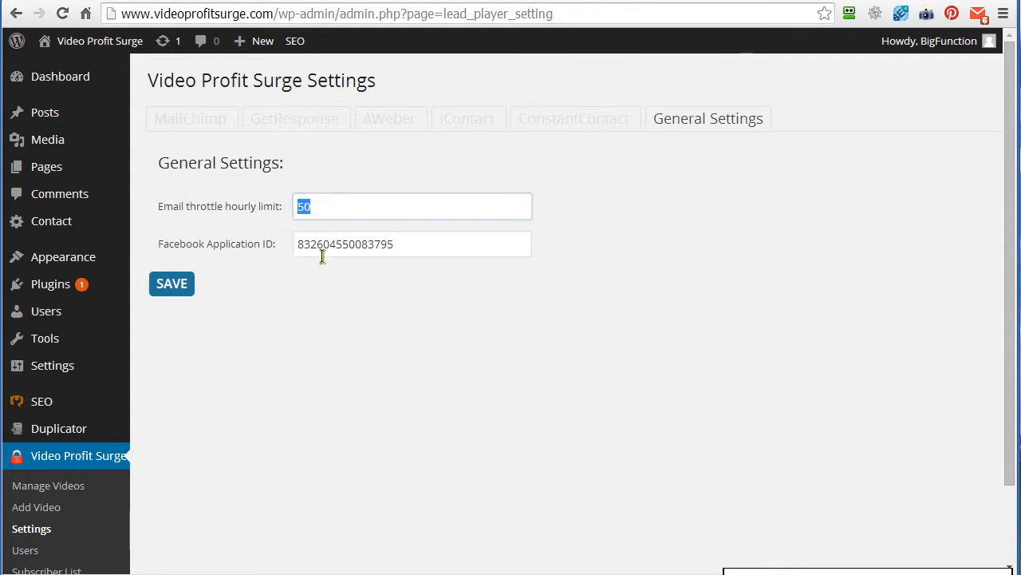
left_click(396, 244)
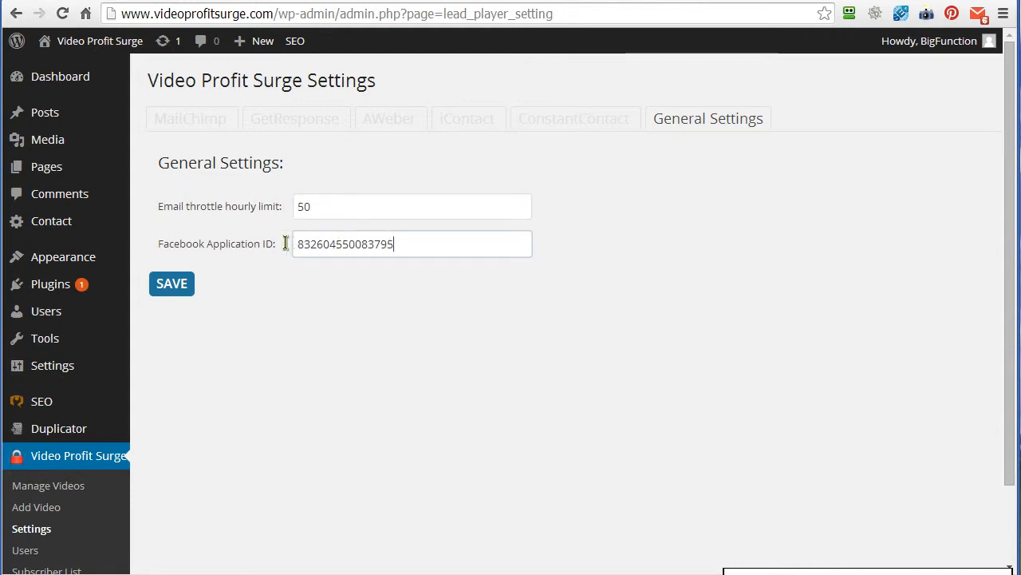
key("ctrl+a")
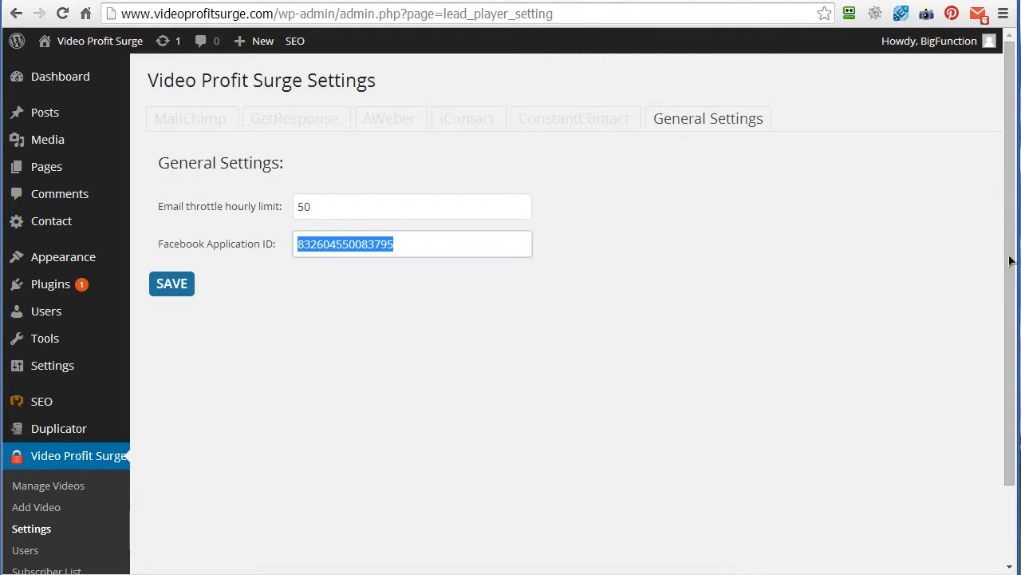
- Review the plugin's Users page and its Manage Subscriber List page
scroll(90, 489, "down", 2)
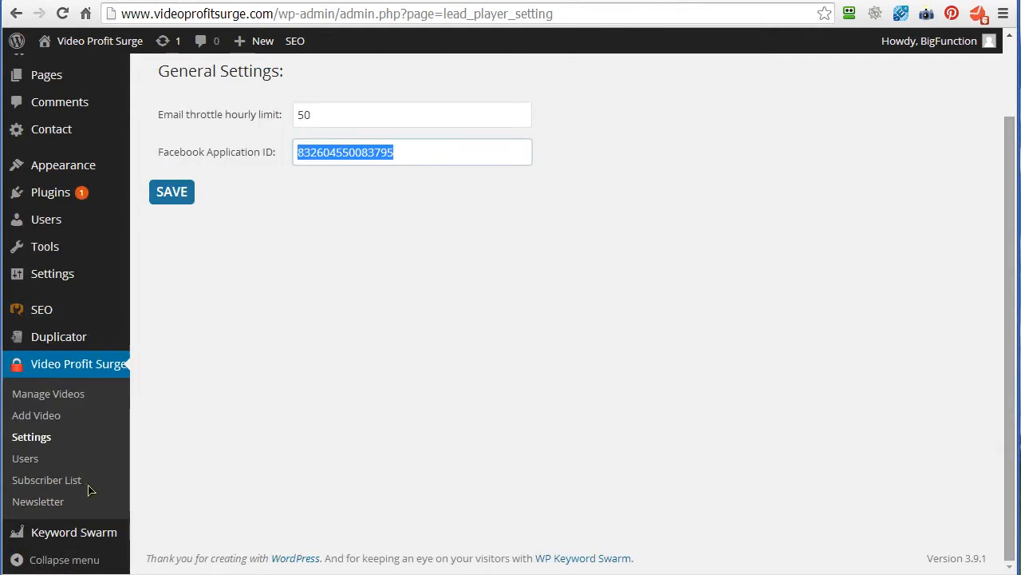
left_click(25, 461)
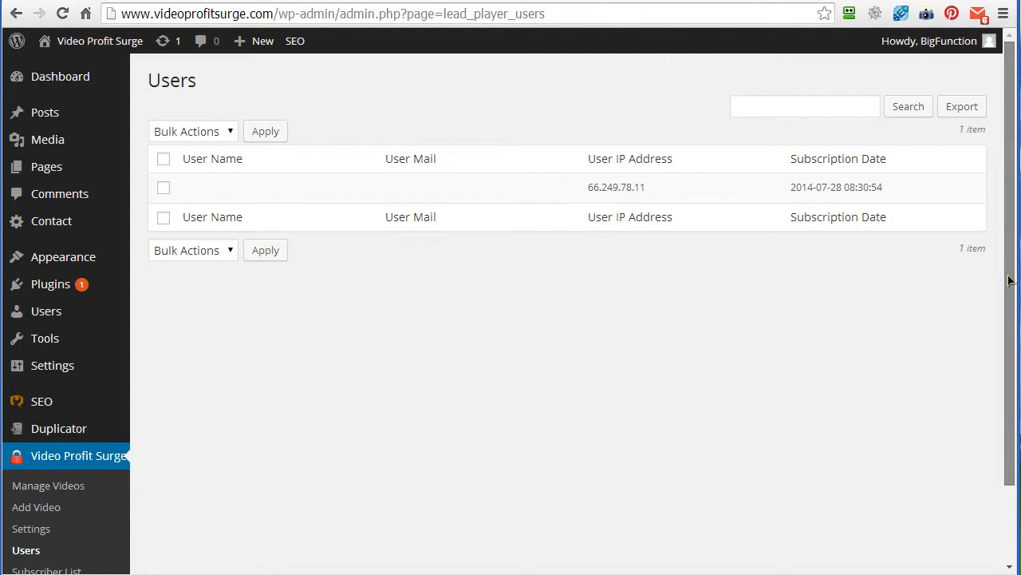
left_click_drag(1010, 275, 1010, 336)
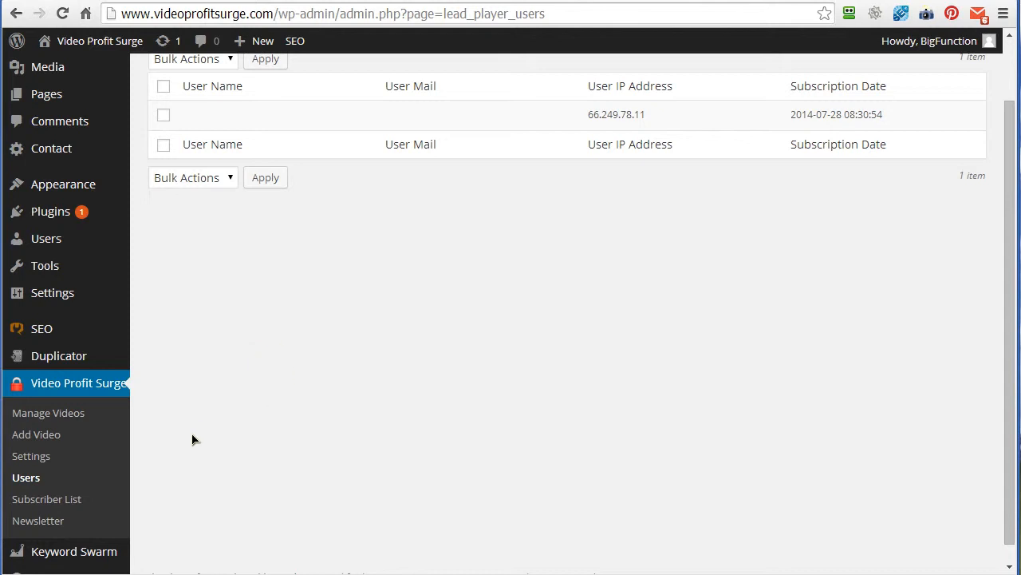
left_click(38, 500)
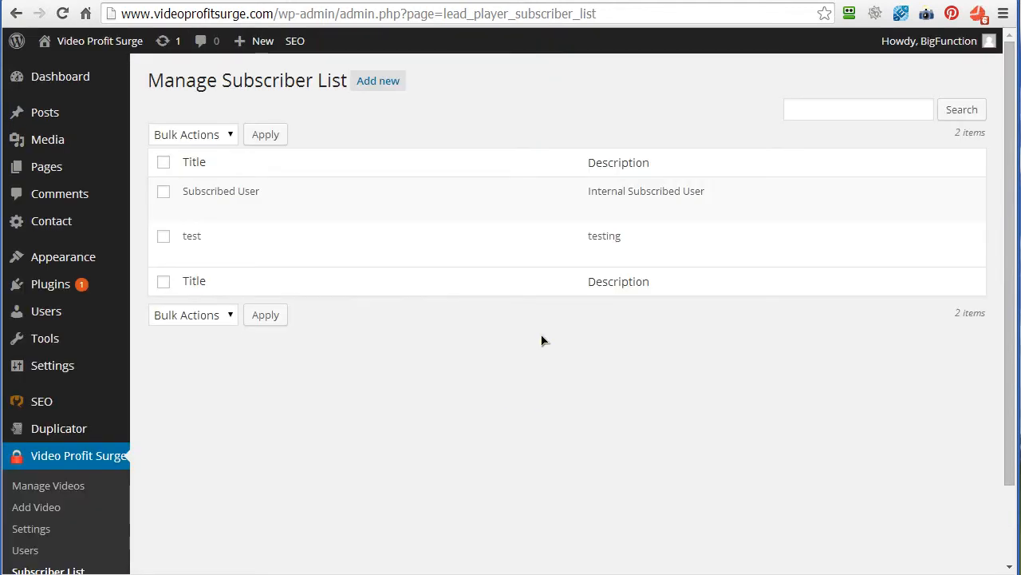
mouse_move(192, 192)
left_click_drag(343, 82, 150, 81)
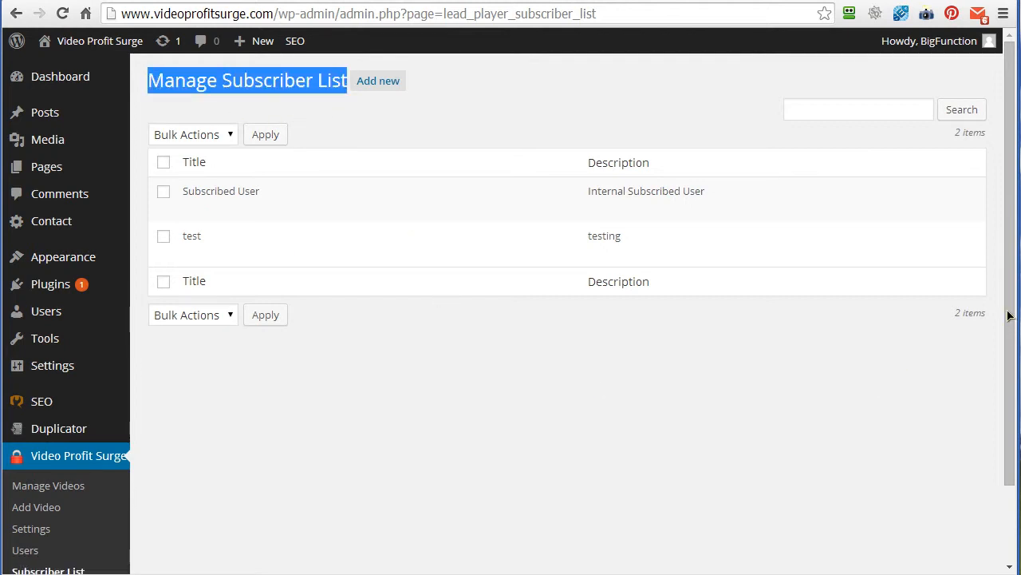
- Review the plugin's Manage Newsletter page
left_click_drag(1008, 315, 1005, 417)
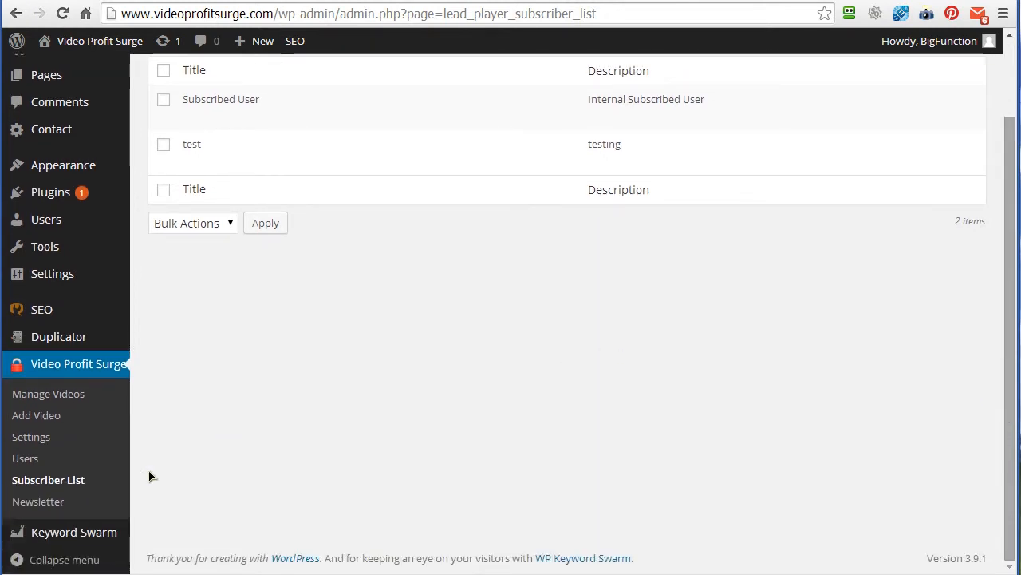
left_click(34, 503)
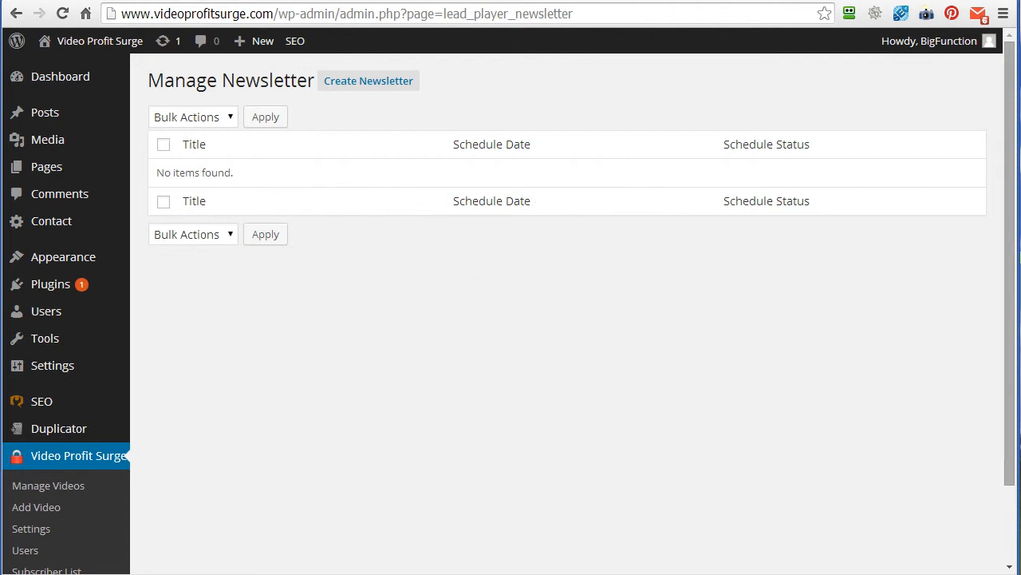
left_click_drag(1010, 238, 1009, 339)
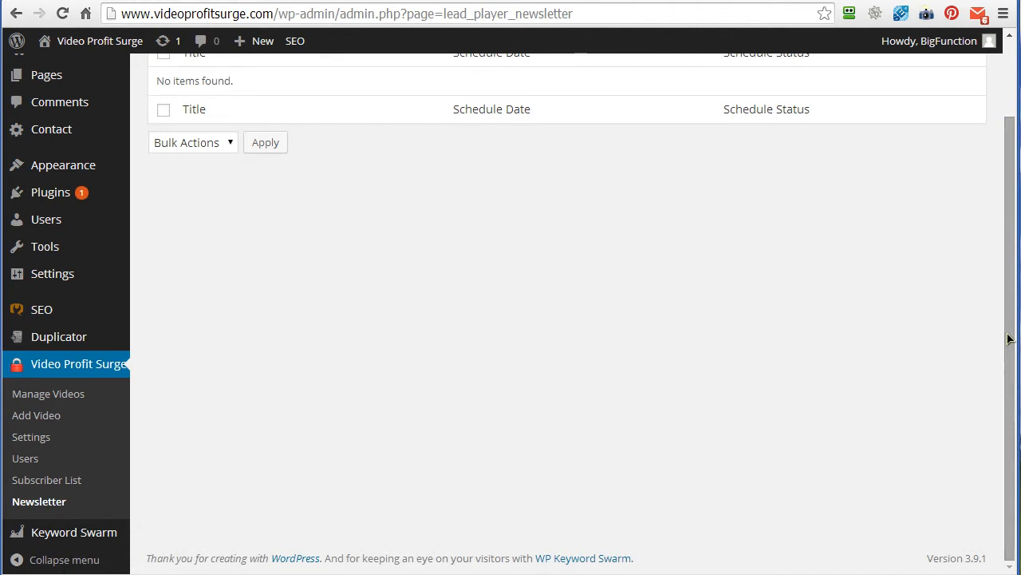
scroll(1011, 377, "up", 2)
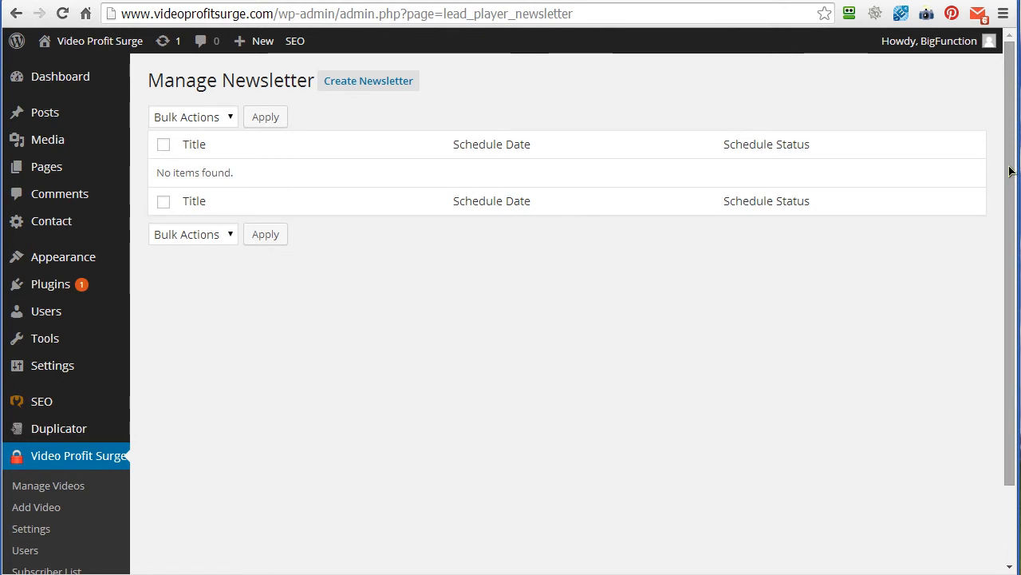
left_click_drag(1011, 183, 1010, 248)
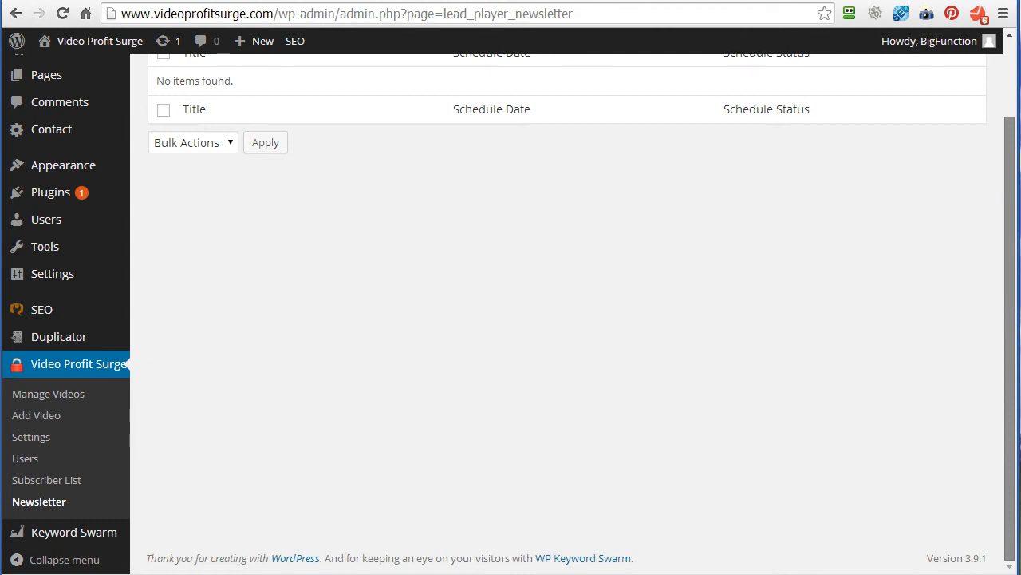
scroll(1010, 68, "up", 1)
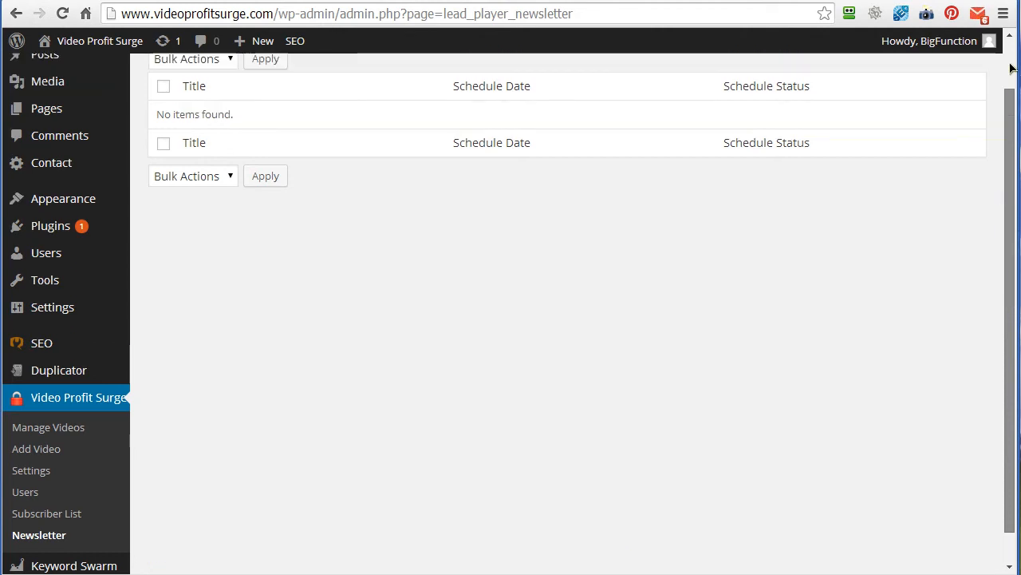